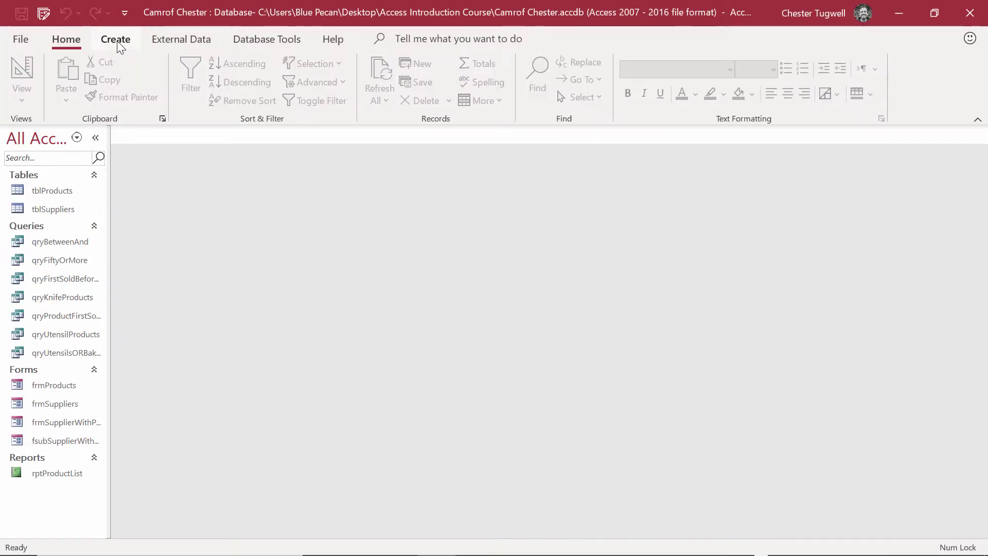
# - Show the Create ribbon options for new tables, queries, forms and reports
pyautogui.click(116, 40)
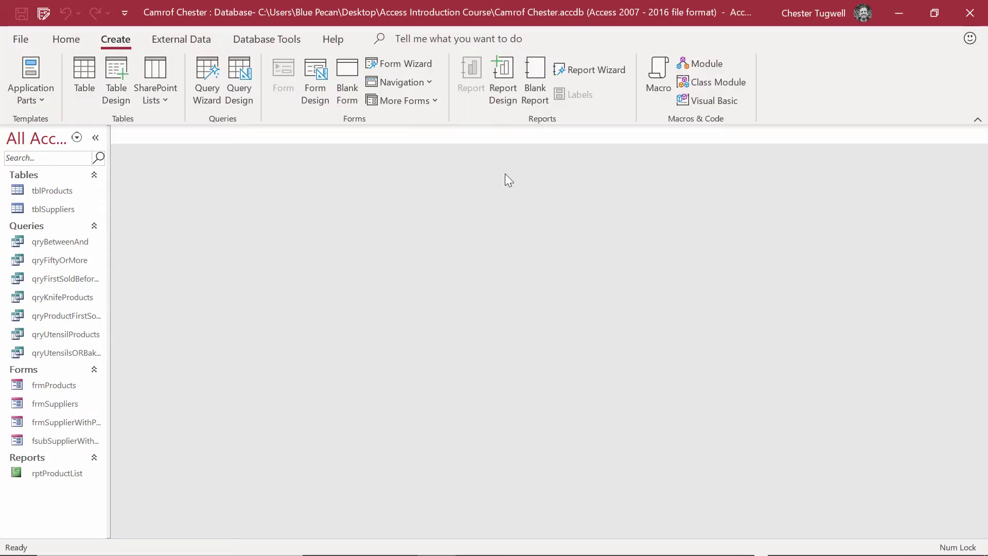
# - Start the Report Wizard with tblSuppliers as the source table
pyautogui.click(594, 76)
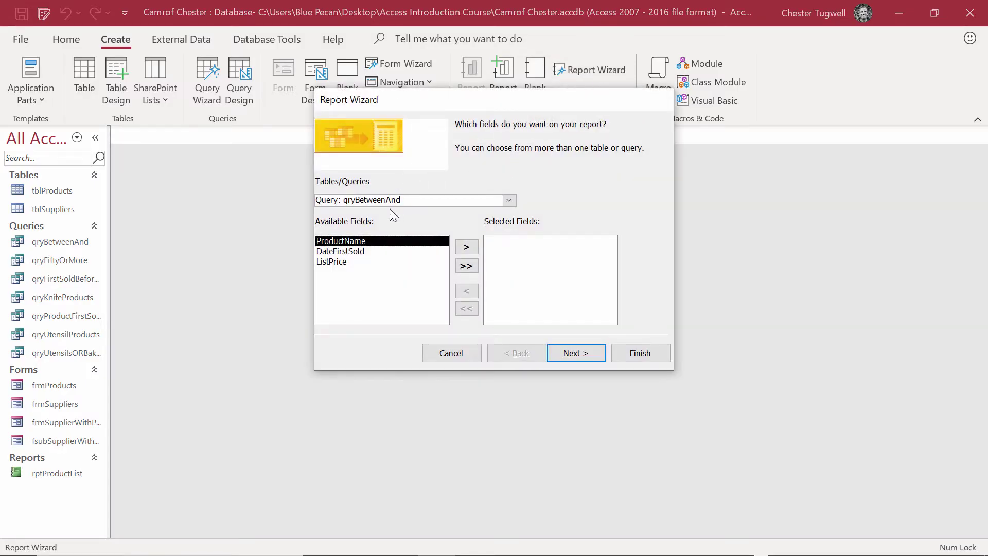
pyautogui.click(508, 201)
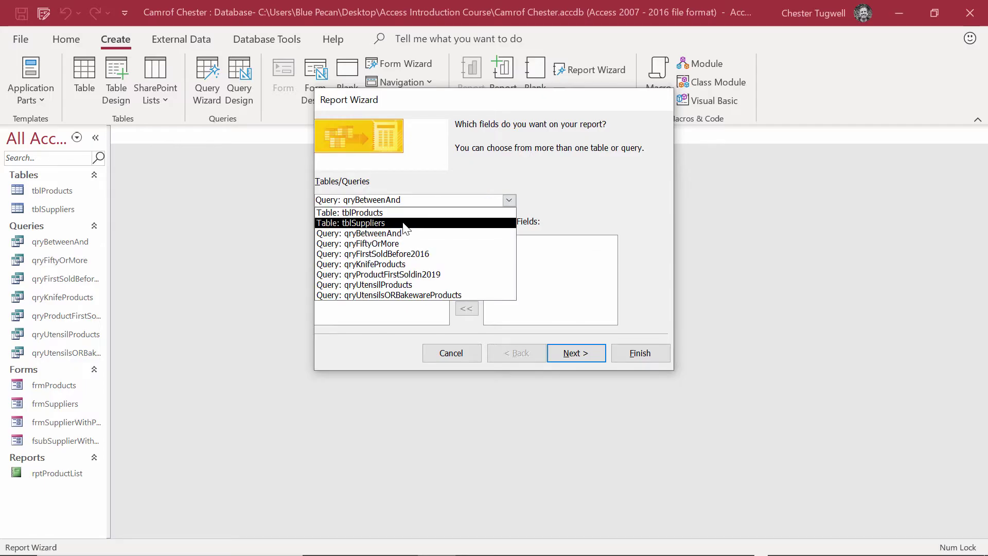
pyautogui.click(403, 223)
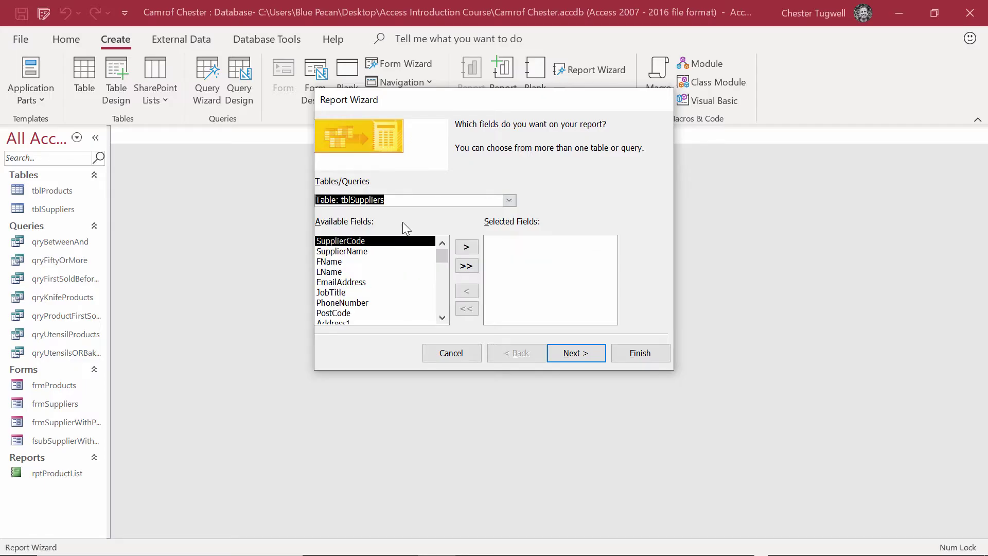
# - Add SupplierName, FName, LName, JobTitle, EmailAddress and PhoneNumber, then continue to grouping
pyautogui.click(365, 252)
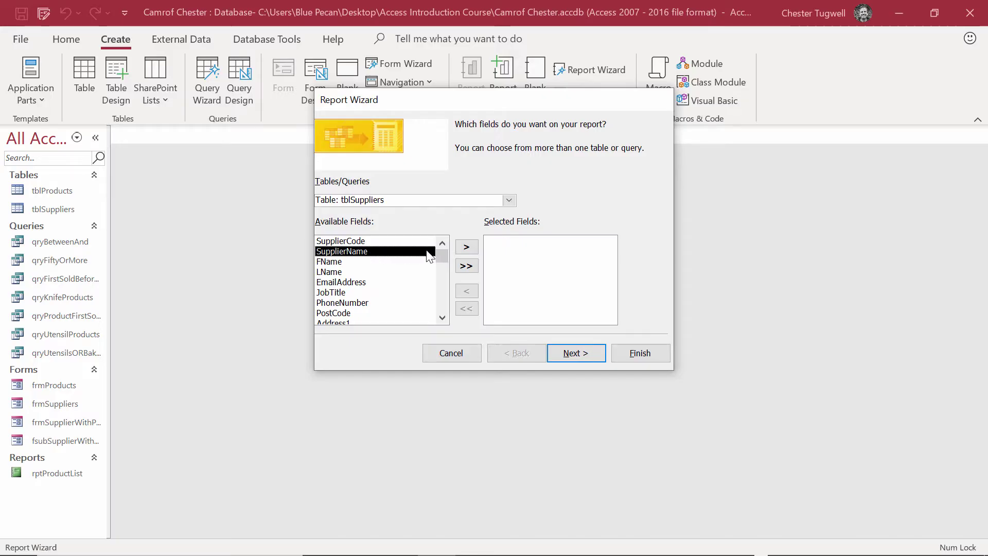
pyautogui.click(466, 248)
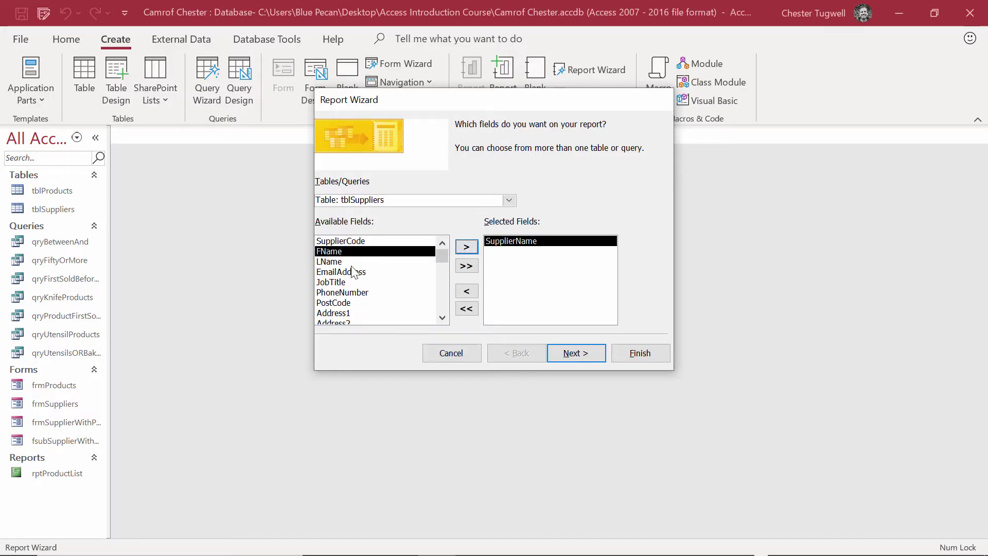
pyautogui.click(466, 249)
pyautogui.click(466, 249)
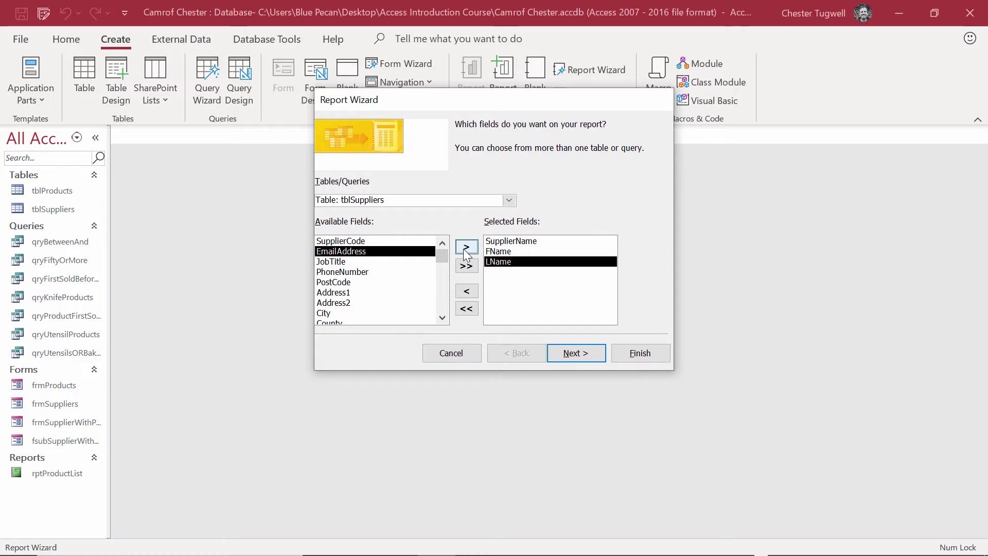
pyautogui.click(344, 262)
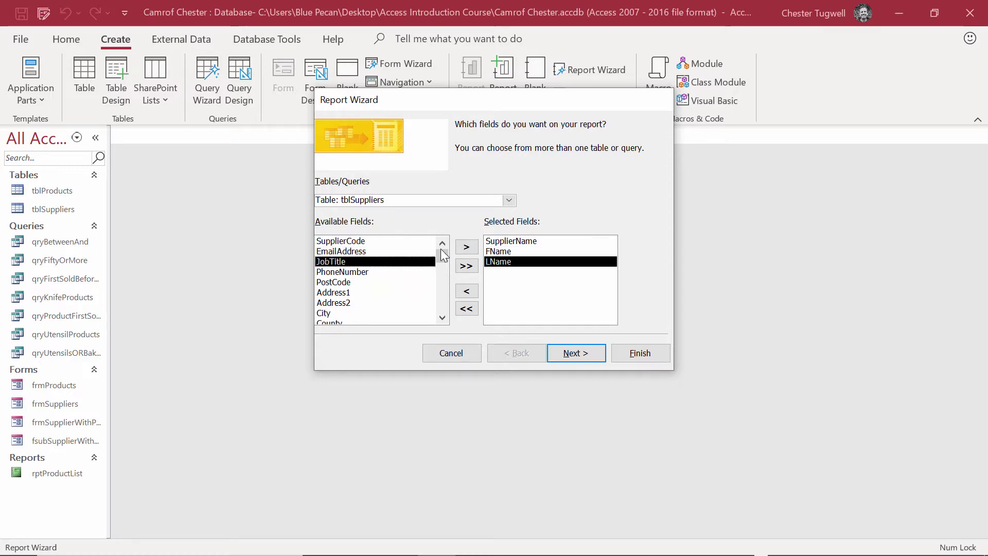
pyautogui.click(467, 249)
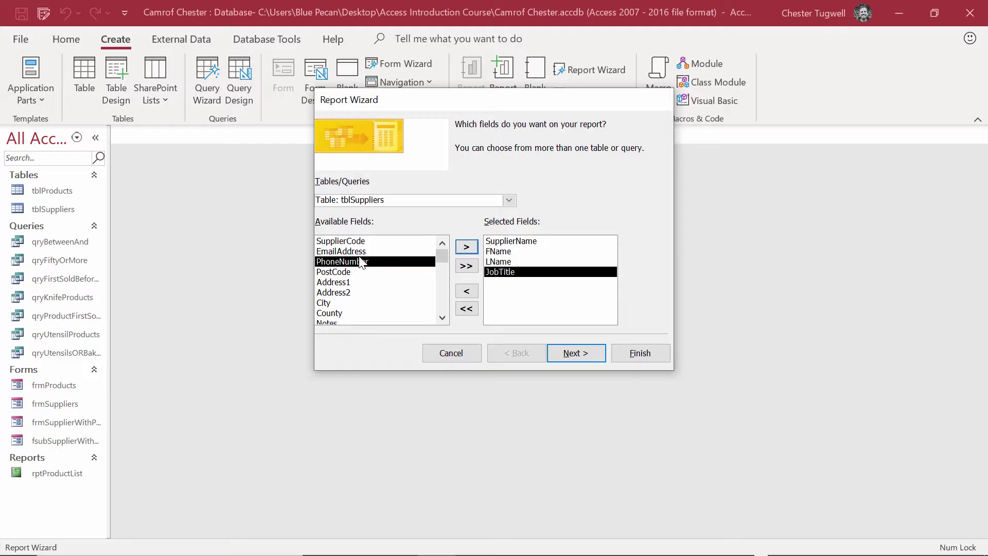
pyautogui.click(360, 252)
pyautogui.click(473, 250)
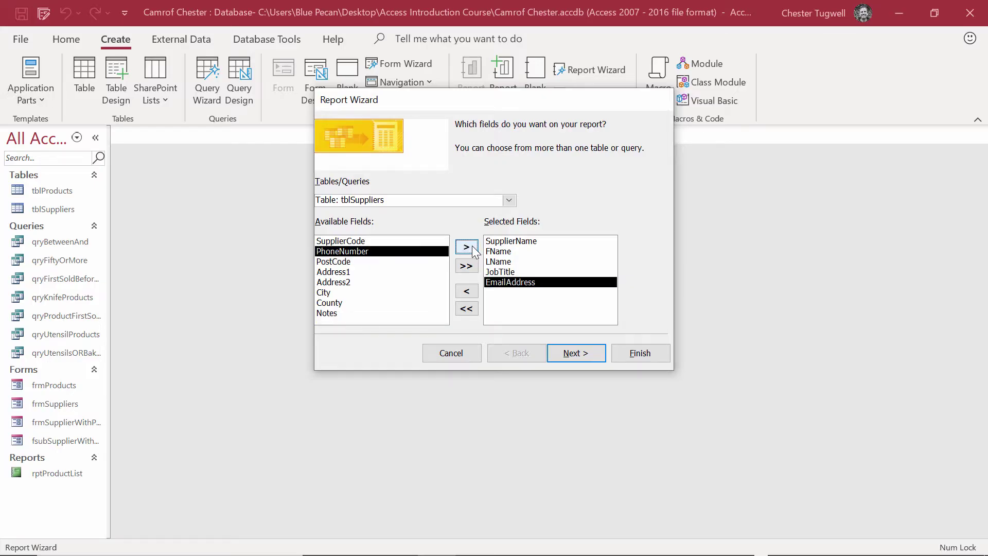
pyautogui.click(466, 249)
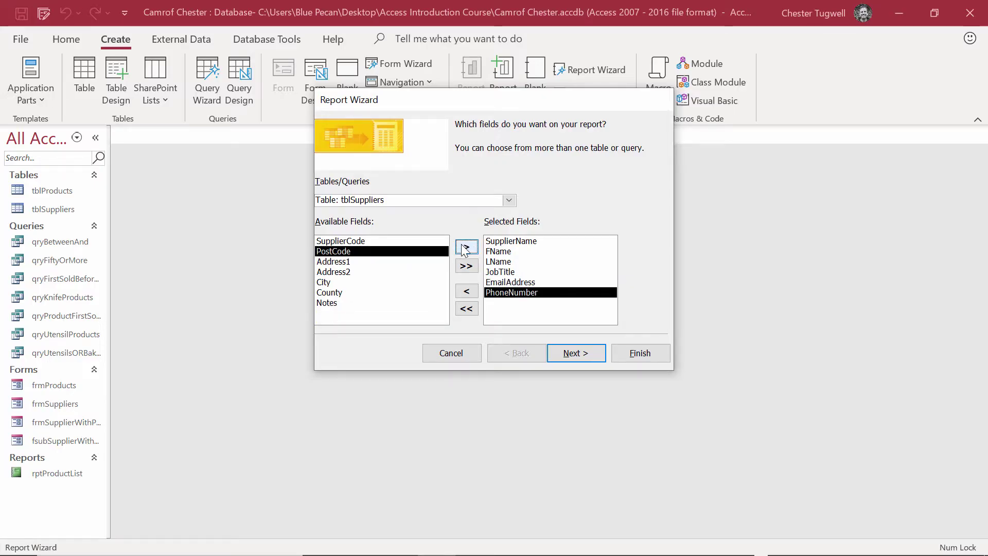
pyautogui.click(566, 354)
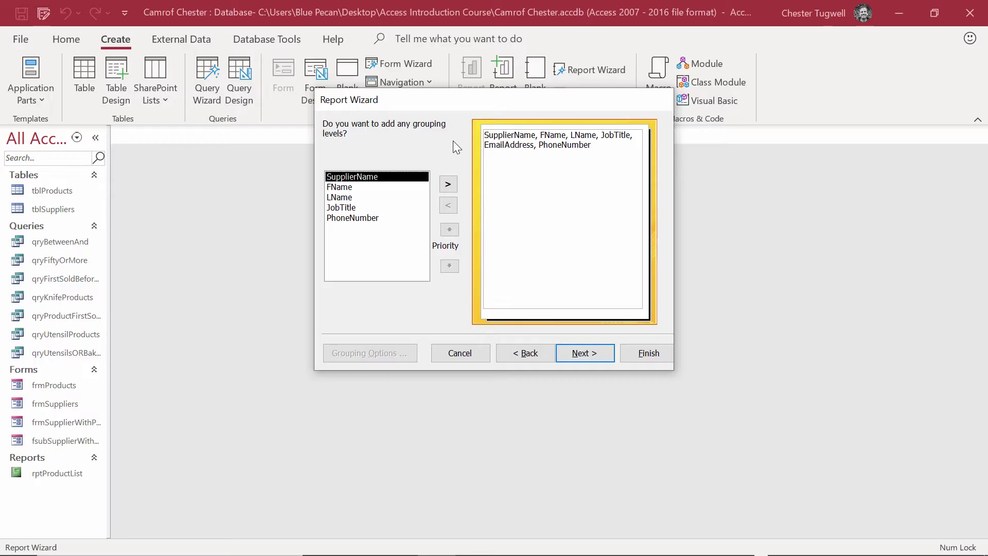
# - Skip grouping, sort by SupplierName, and choose a landscape layout
pyautogui.click(582, 354)
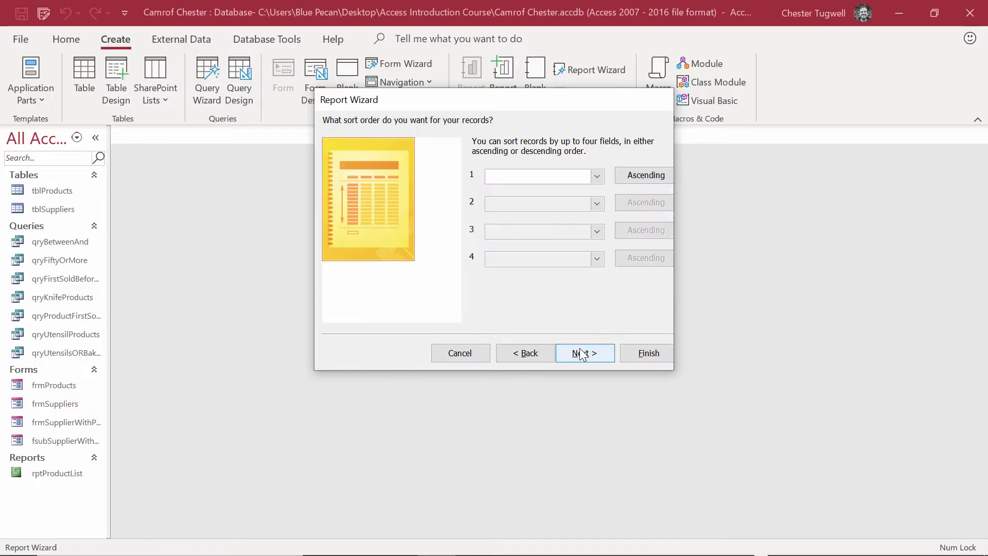
pyautogui.click(598, 177)
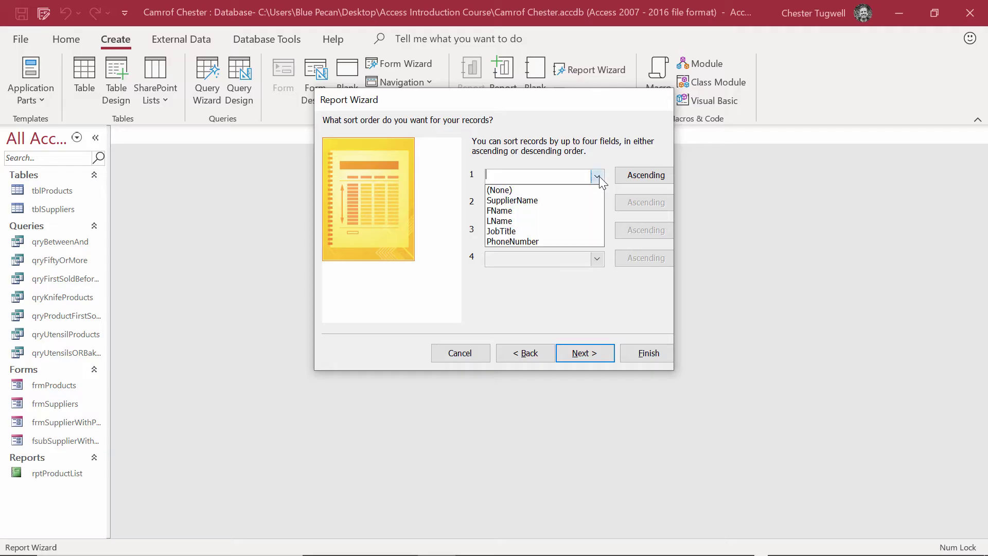
pyautogui.click(529, 200)
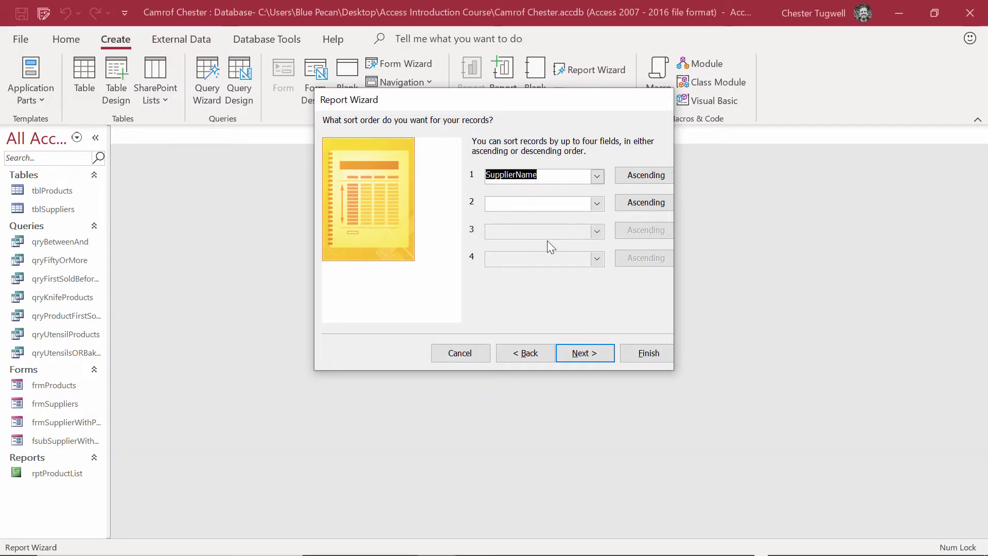
pyautogui.click(575, 355)
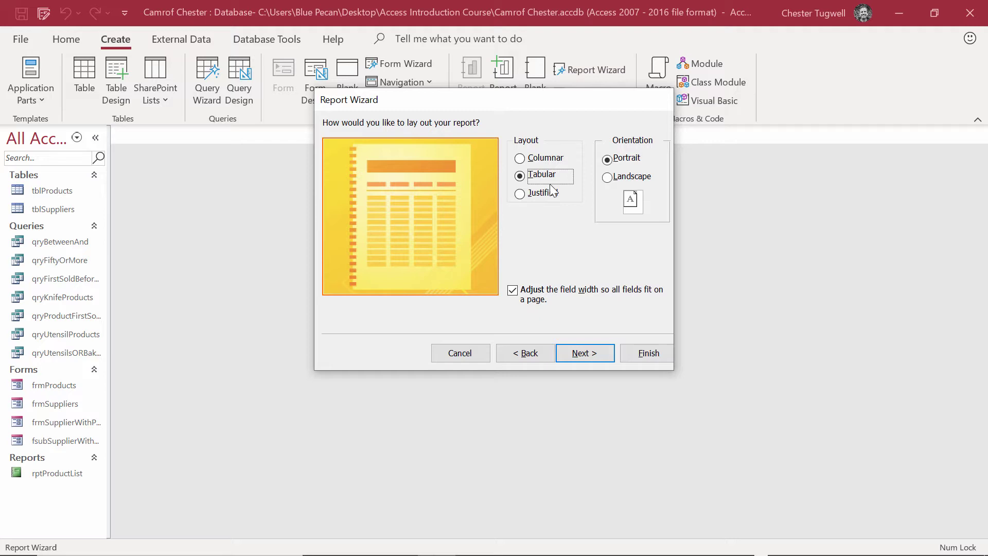
pyautogui.click(608, 178)
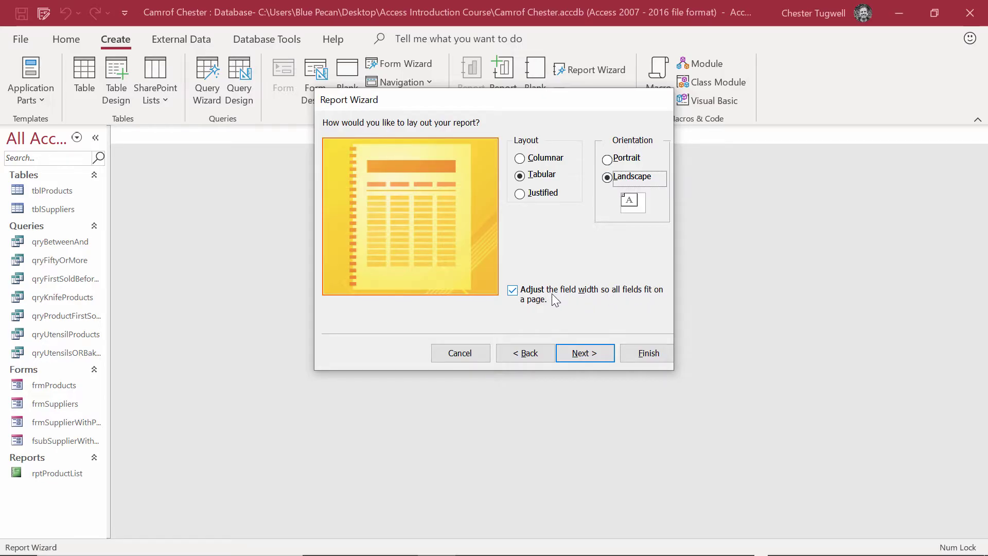
# - Title the report rptSuppliers and finish the wizard to preview it
pyautogui.click(580, 353)
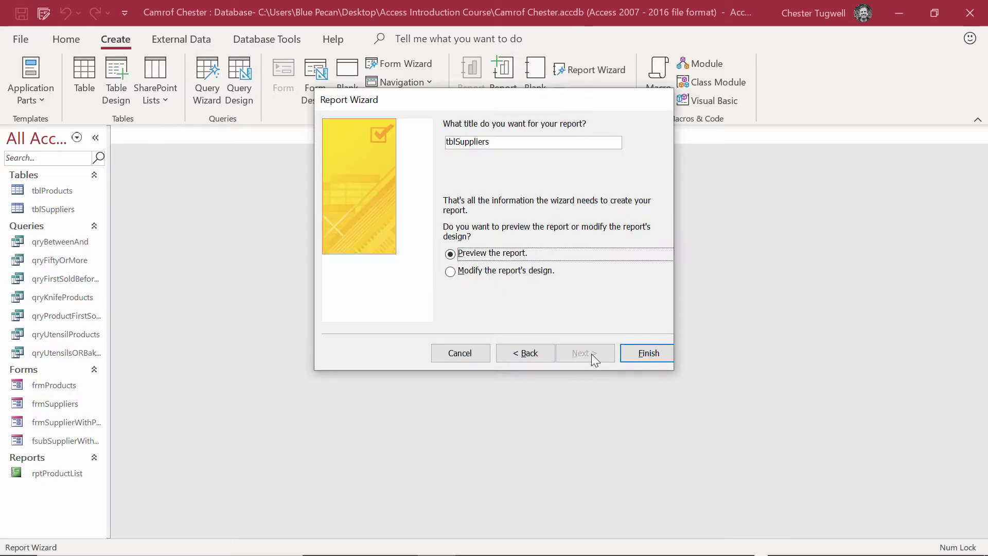
pyautogui.hotkey('ctrl', 'a')
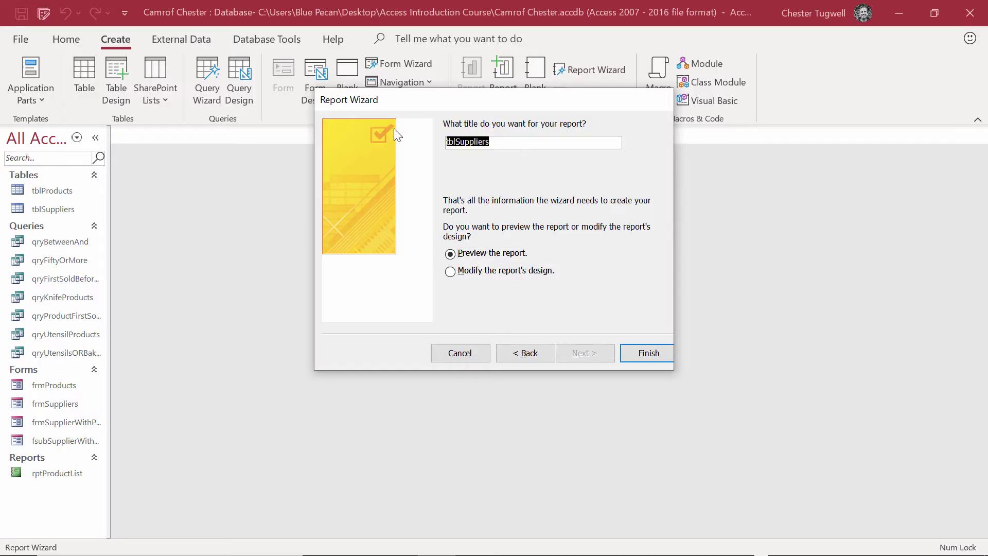
pyautogui.write('rptS')
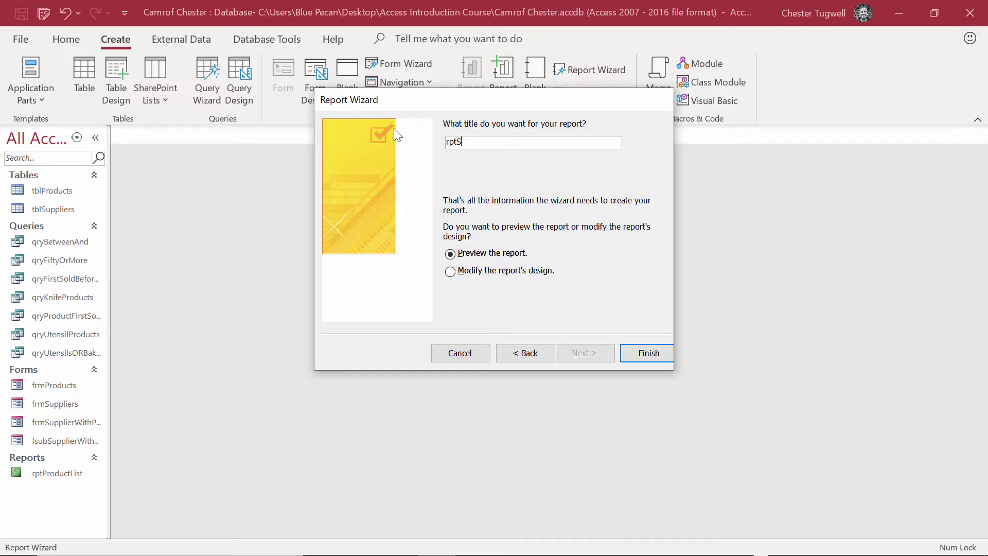
pyautogui.write('uppliers')
pyautogui.click(638, 353)
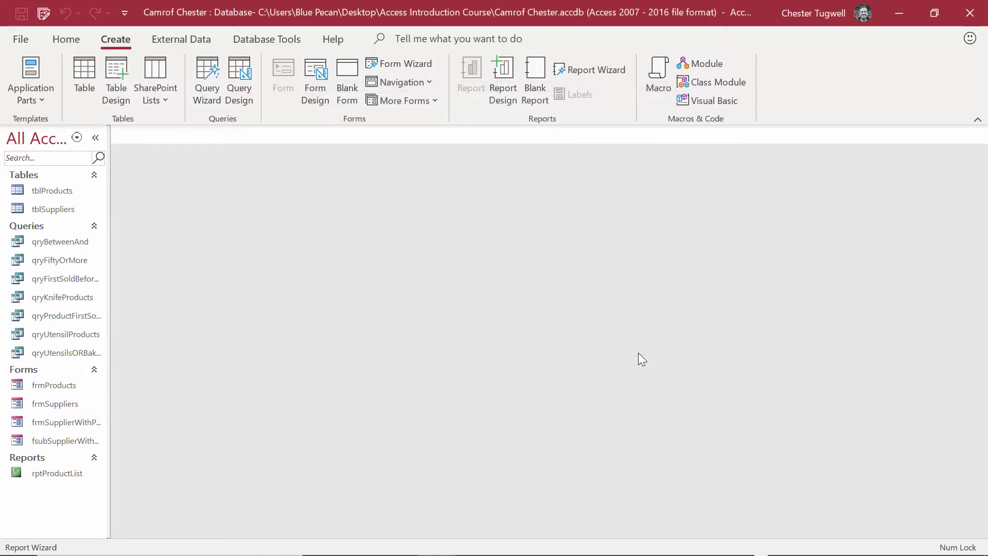
# - Scroll the rptSuppliers print preview, then switch the report to Design View
pyautogui.moveTo(520, 533); pyautogui.dragTo(495, 535)
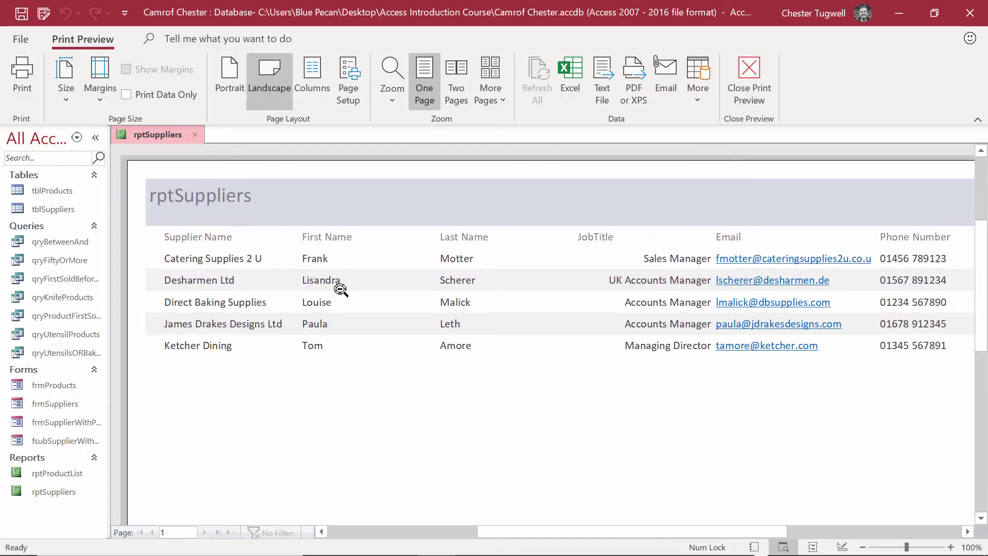
pyautogui.click(757, 101)
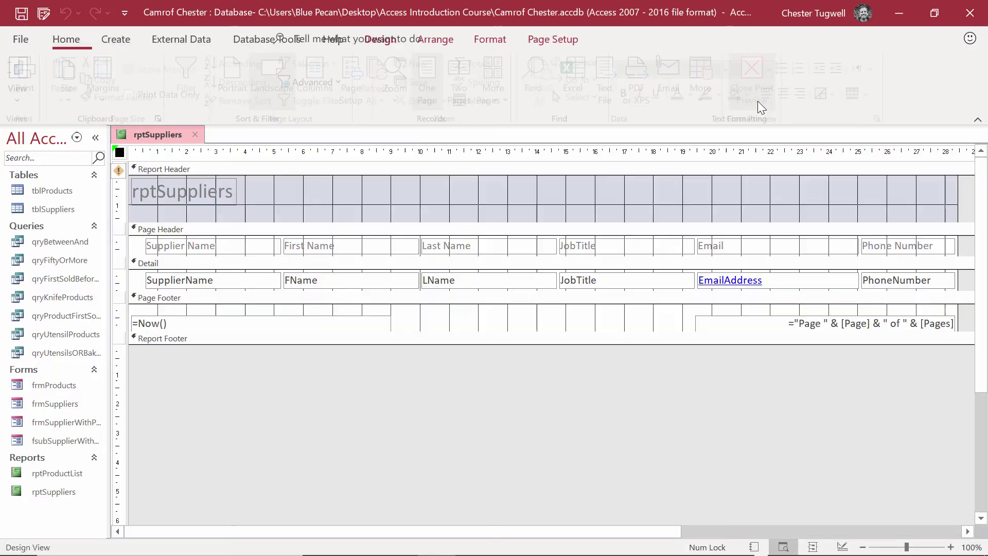
# - Replace the rptSuppliers header title with the Camrof logo image
pyautogui.click(234, 204)
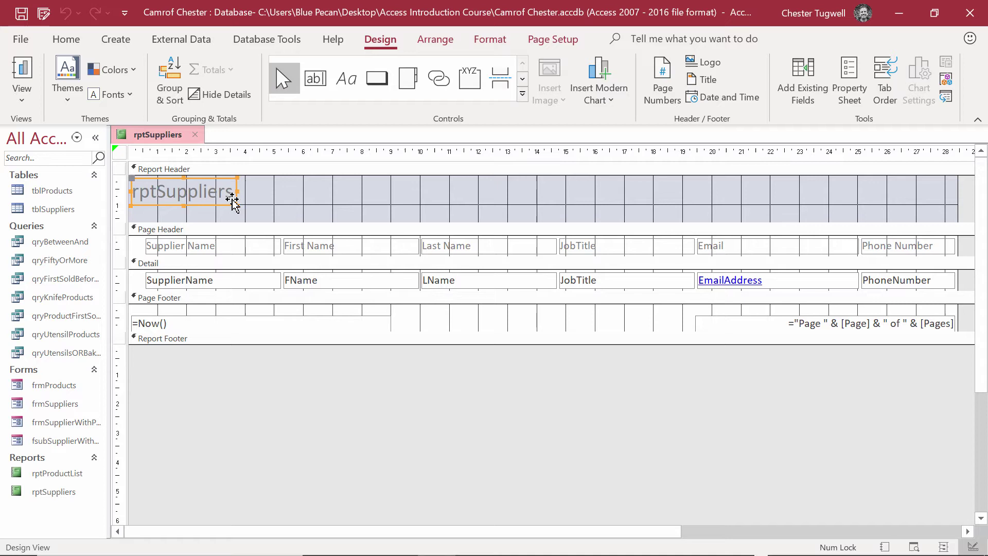
pyautogui.press('Delete')
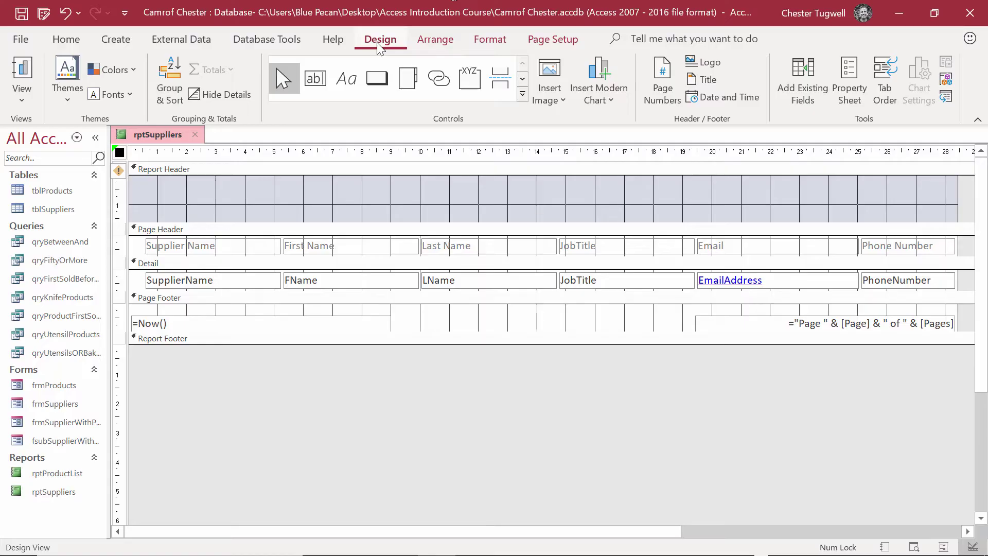
pyautogui.click(551, 103)
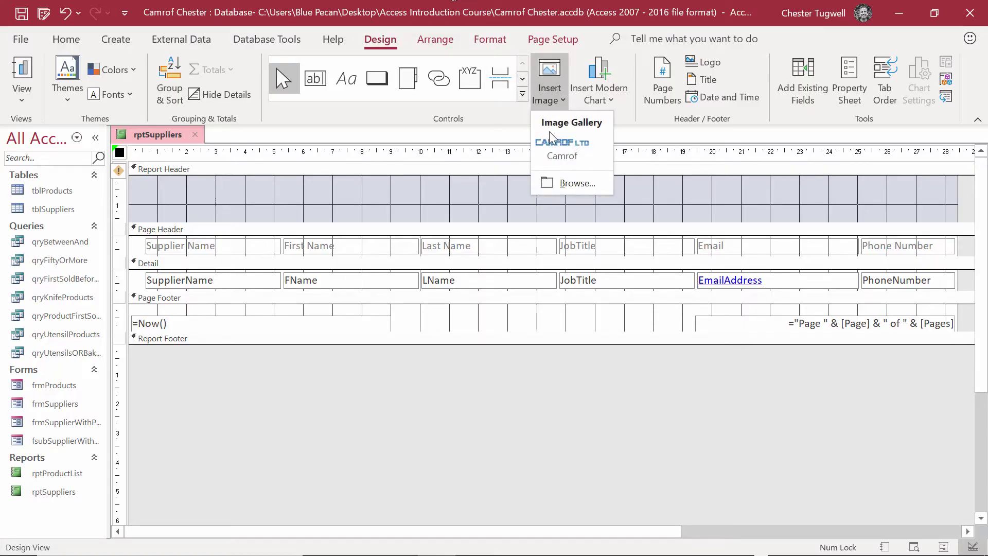
pyautogui.click(553, 156)
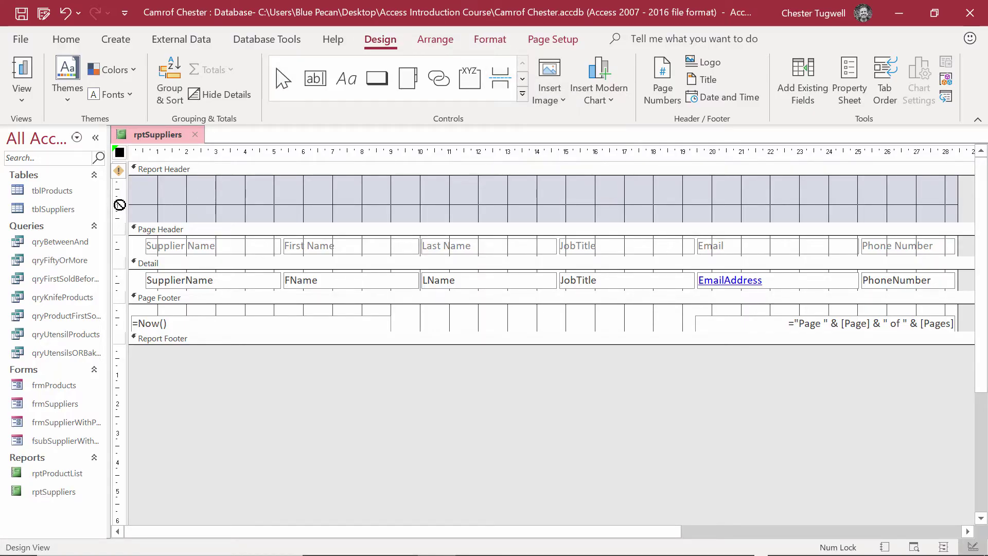
pyautogui.click(151, 186)
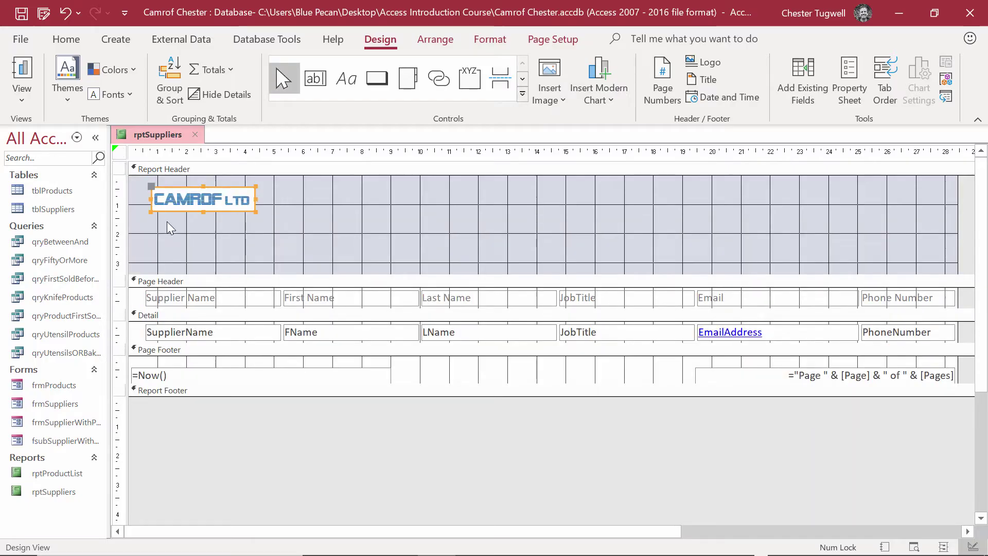
# - Add a 'Supplier List' label beneath the logo in the Report Header
pyautogui.click(343, 82)
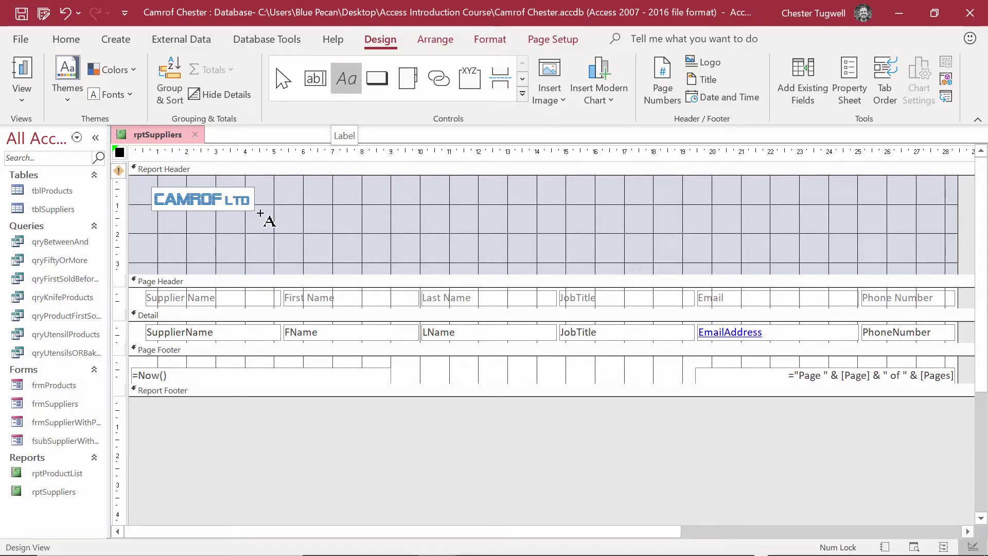
pyautogui.click(156, 225)
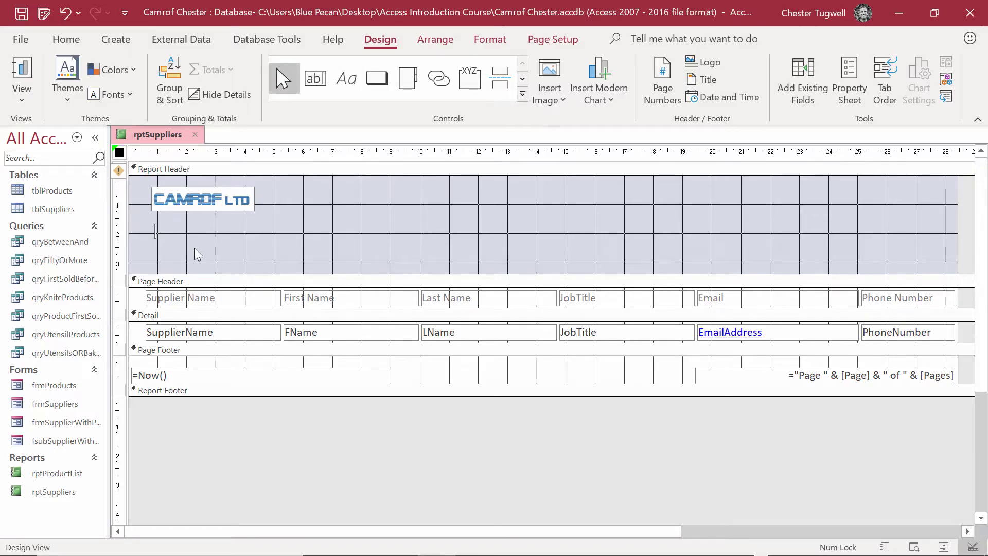
pyautogui.write('Supplier')
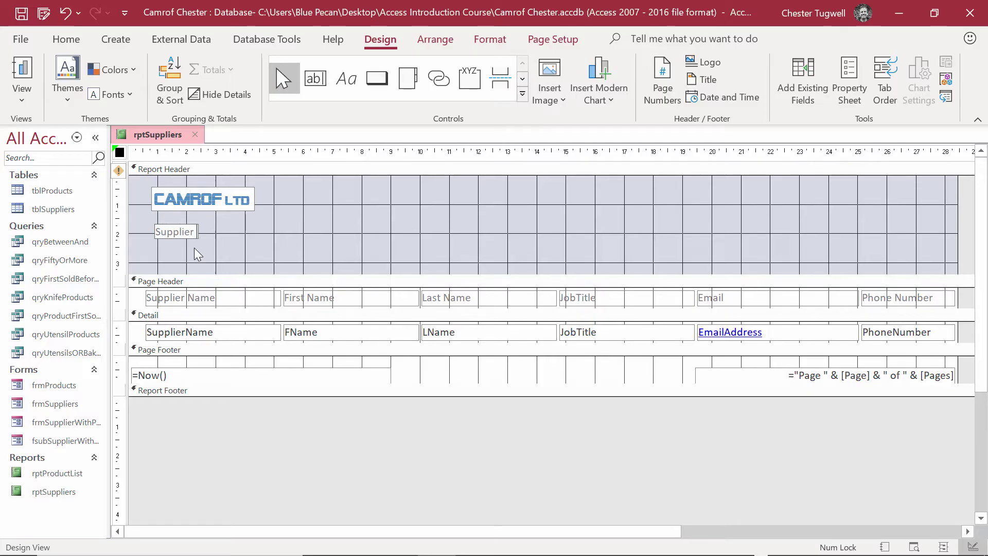
pyautogui.write(' List')
pyautogui.click(194, 247)
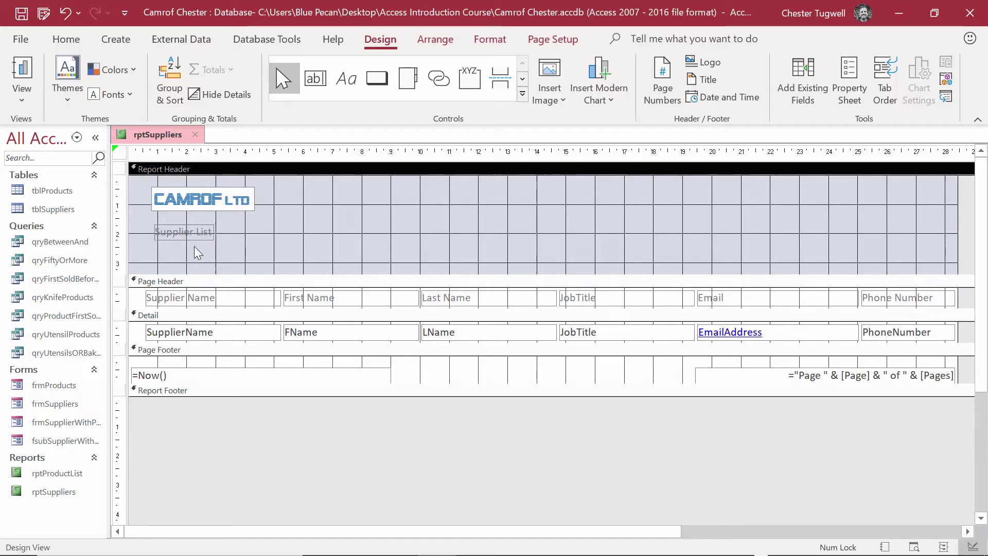
pyautogui.click(196, 235)
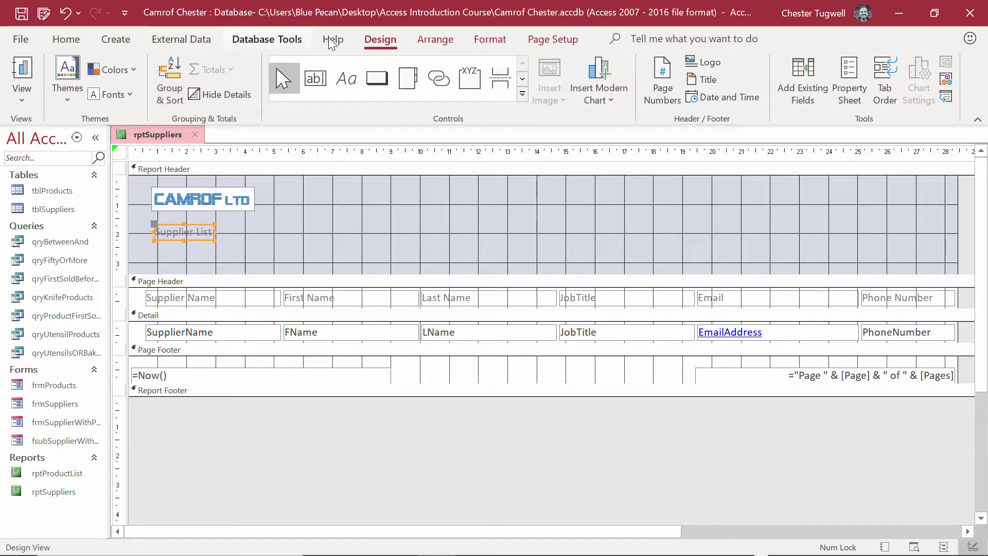
# - Make the Supplier List caption bold, darker, size 12, wider, and move it up
pyautogui.click(486, 40)
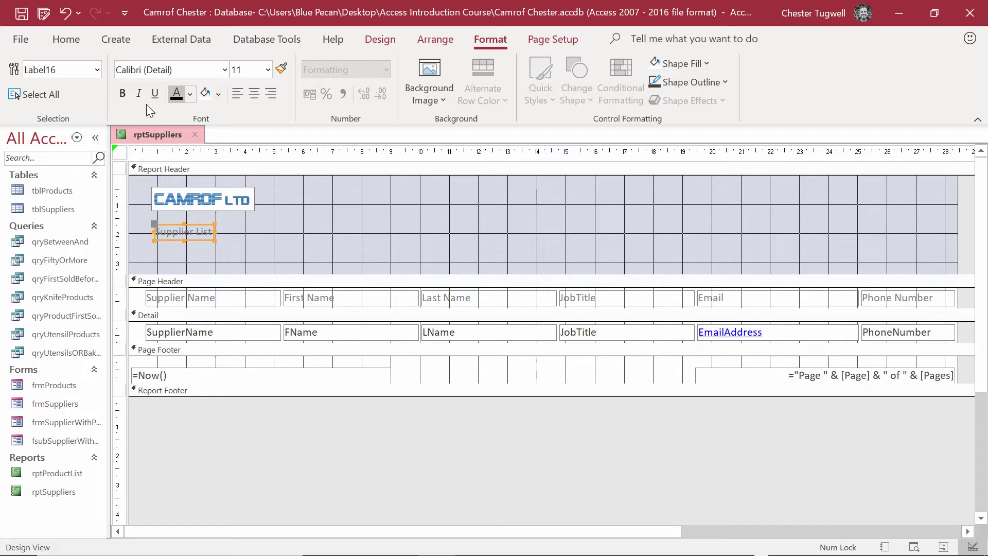
pyautogui.click(125, 98)
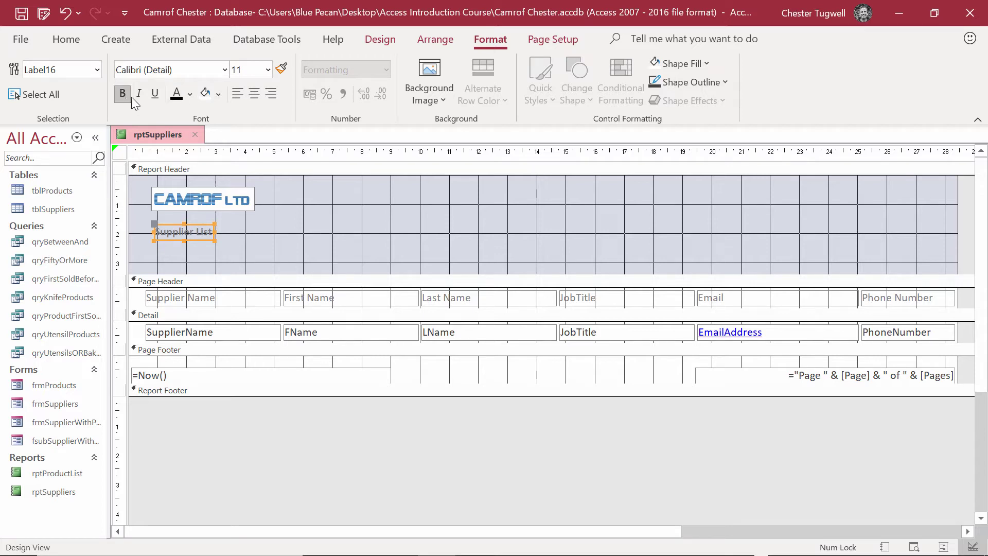
pyautogui.click(180, 94)
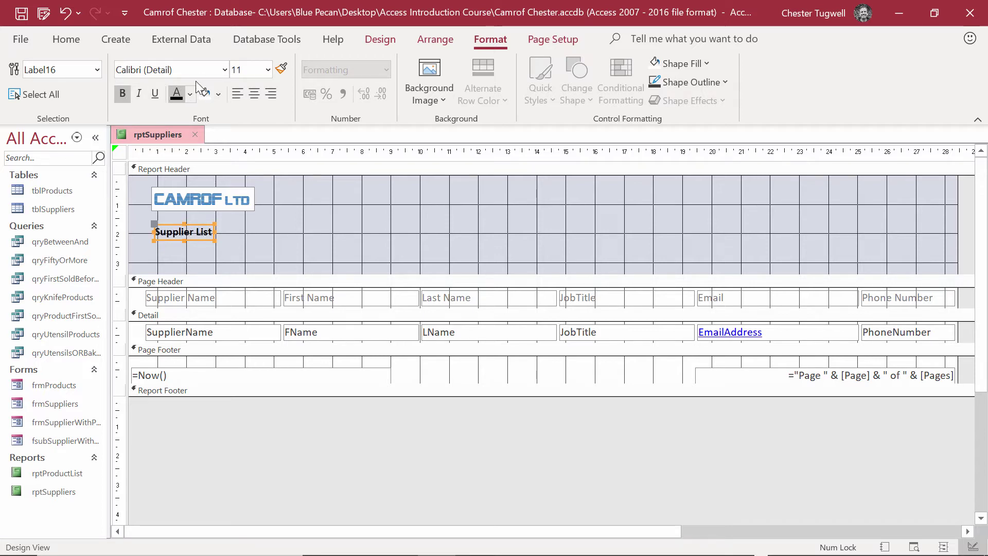
pyautogui.click(268, 69)
pyautogui.click(245, 166)
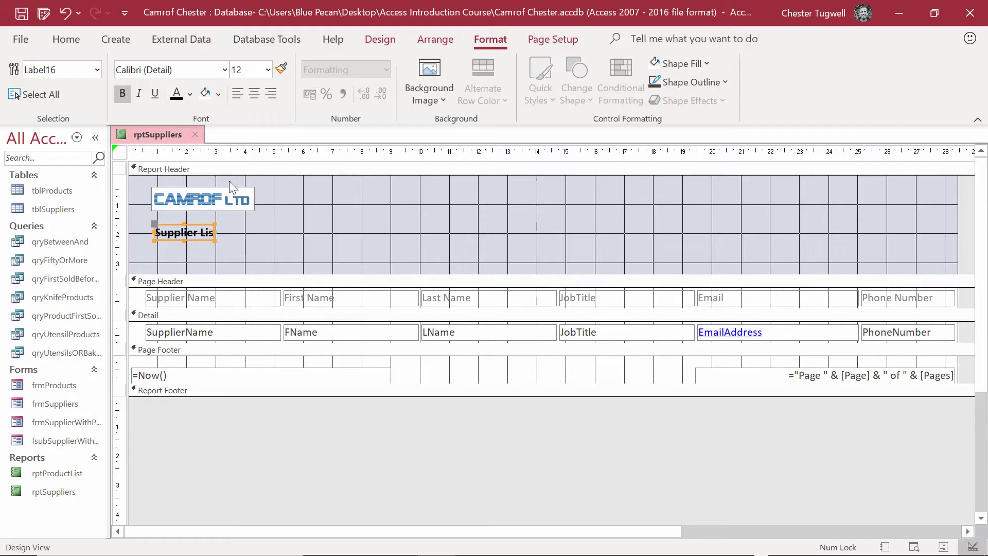
pyautogui.moveTo(216, 230); pyautogui.dragTo(237, 231)
pyautogui.click(211, 248)
pyautogui.click(187, 236)
pyautogui.moveTo(182, 225); pyautogui.dragTo(180, 217)
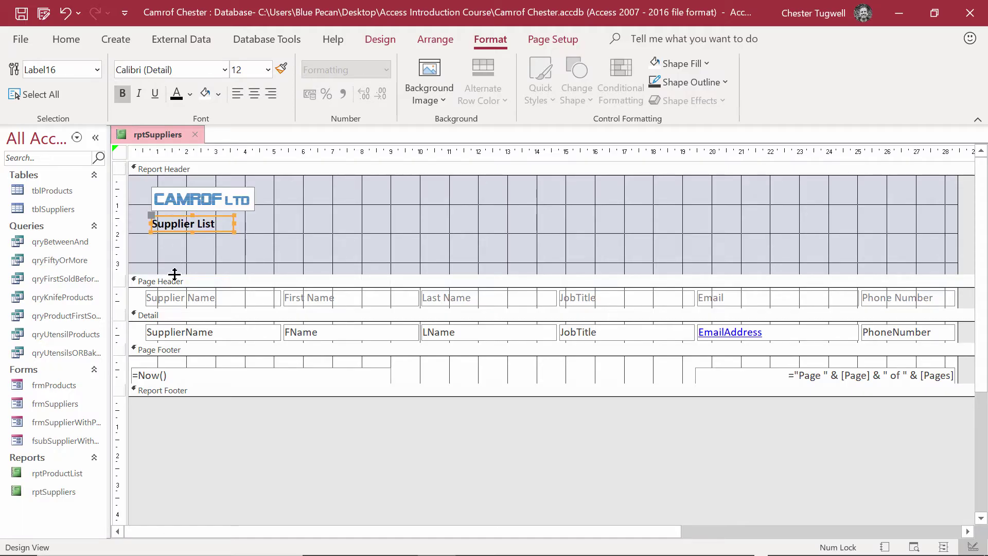
# - Shrink the Report Header to fit and set its background to white
pyautogui.moveTo(174, 274); pyautogui.dragTo(177, 235)
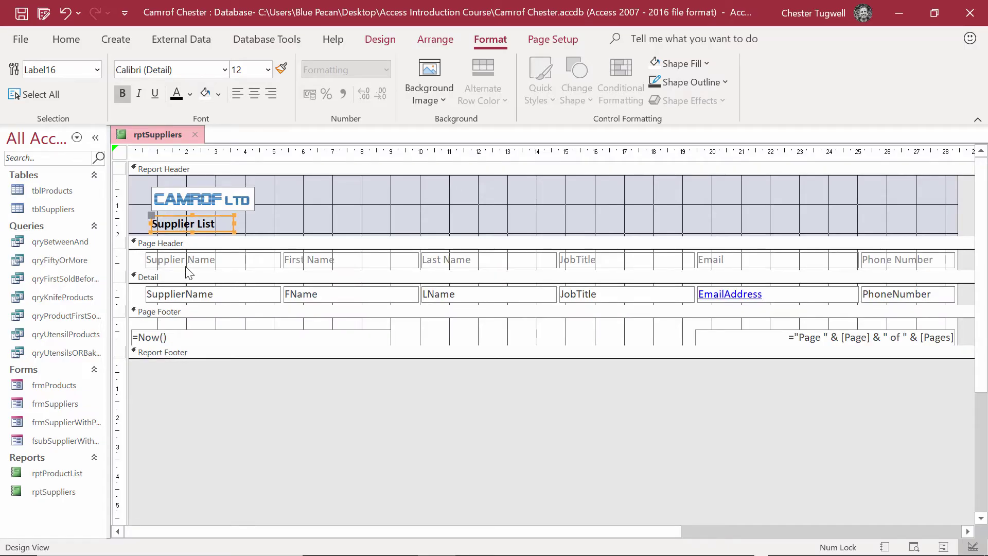
pyautogui.click(285, 208)
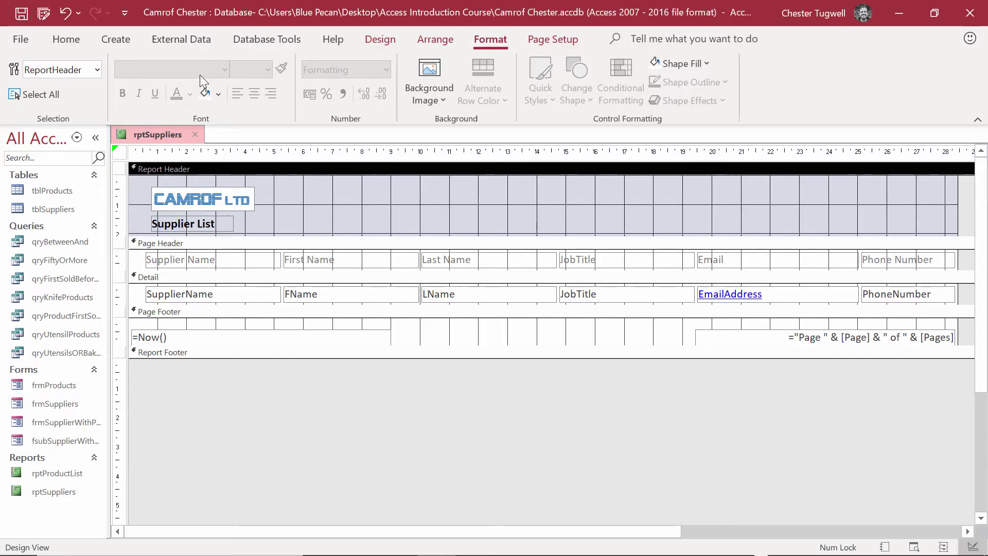
pyautogui.click(219, 98)
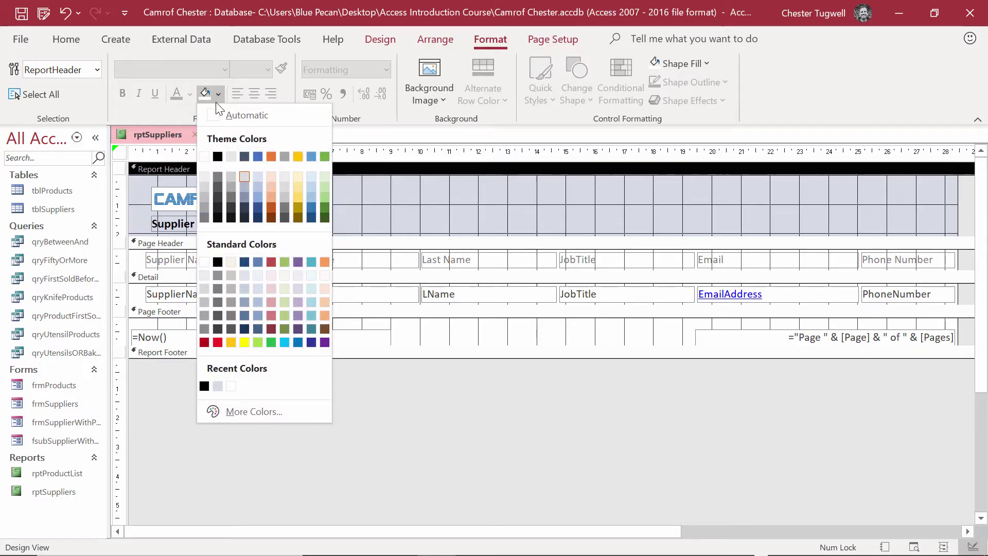
pyautogui.click(211, 116)
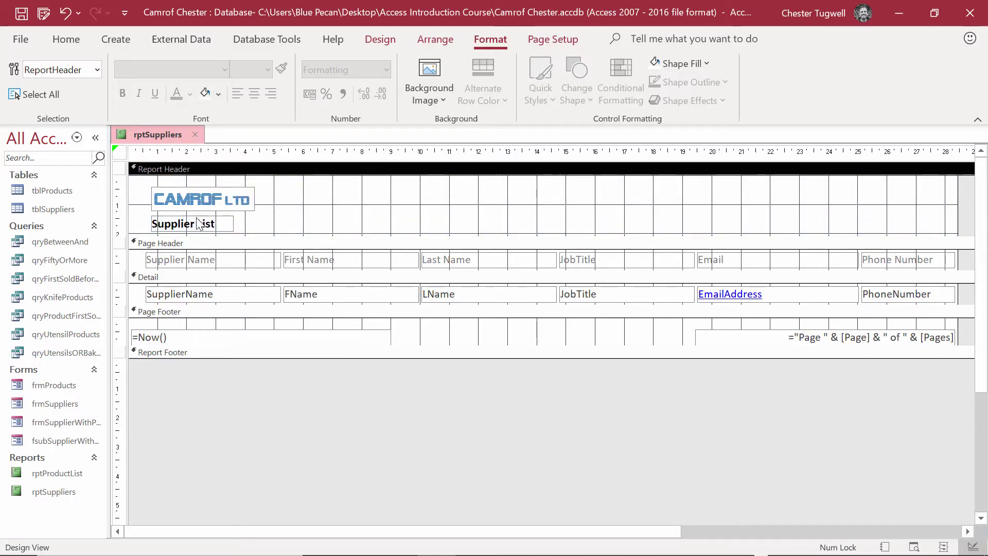
# - Make the six headings, Supplier Name through Phone Number, bold black text
pyautogui.click(191, 260)
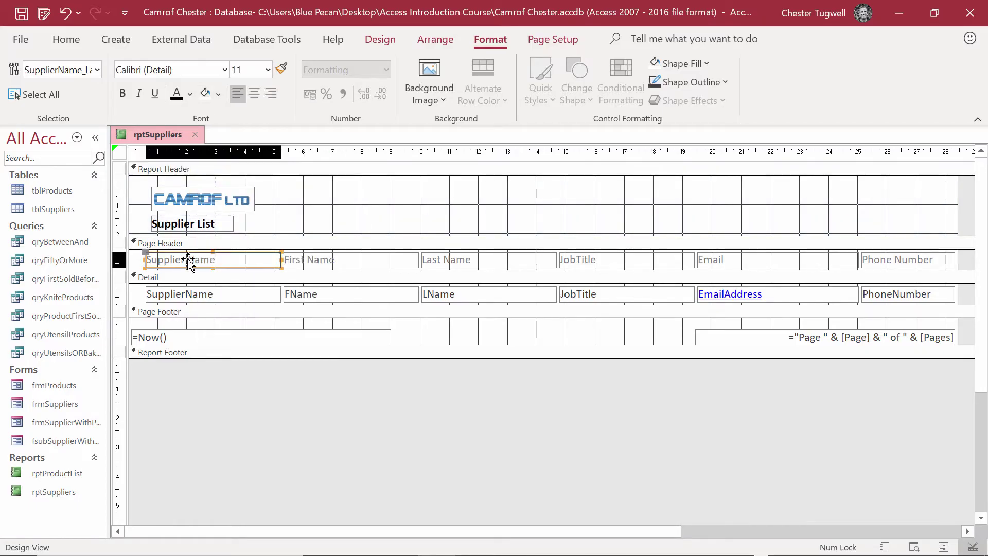
pyautogui.keyDown('shift'); pyautogui.click(311, 261); pyautogui.keyUp('shift')
pyautogui.keyDown('shift'); pyautogui.click(538, 260); pyautogui.keyUp('shift')
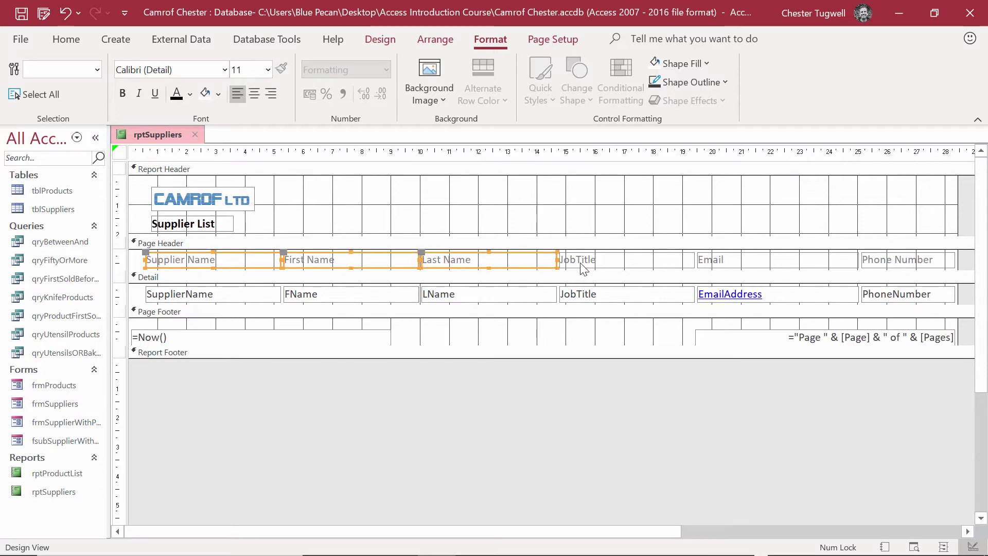
pyautogui.keyDown('shift'); pyautogui.click(579, 263); pyautogui.keyUp('shift')
pyautogui.keyDown('shift'); pyautogui.click(722, 262); pyautogui.keyUp('shift')
pyautogui.keyDown('shift'); pyautogui.click(907, 265); pyautogui.keyUp('shift')
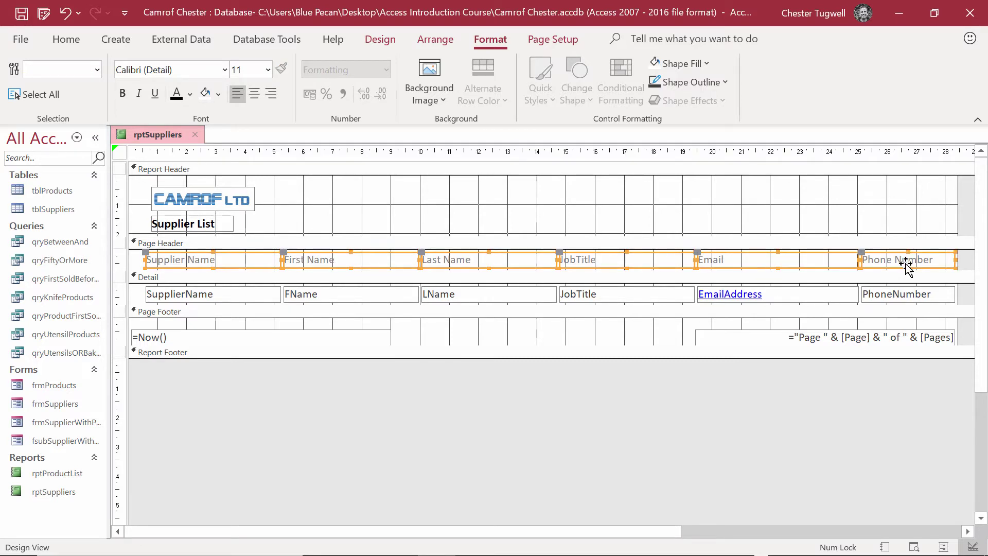
pyautogui.click(176, 96)
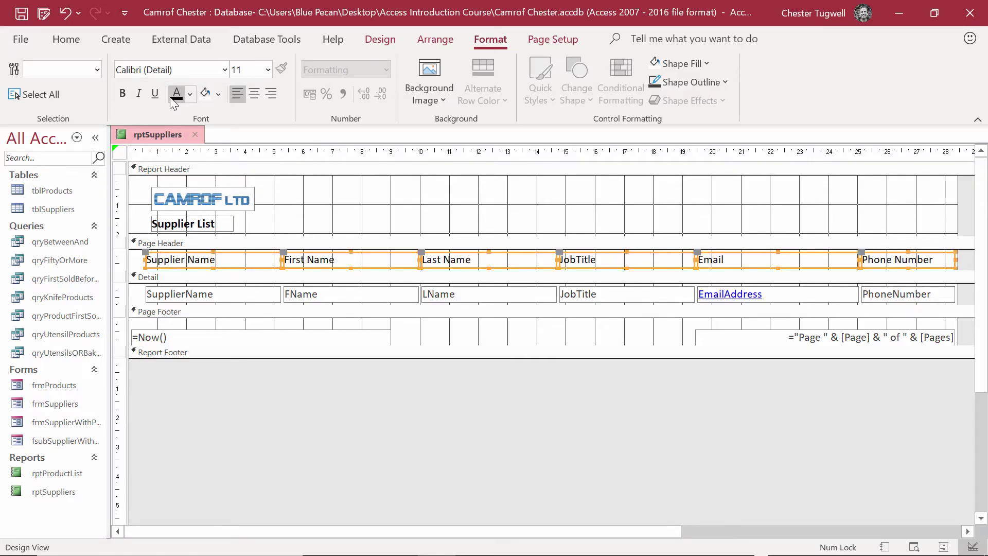
pyautogui.click(122, 94)
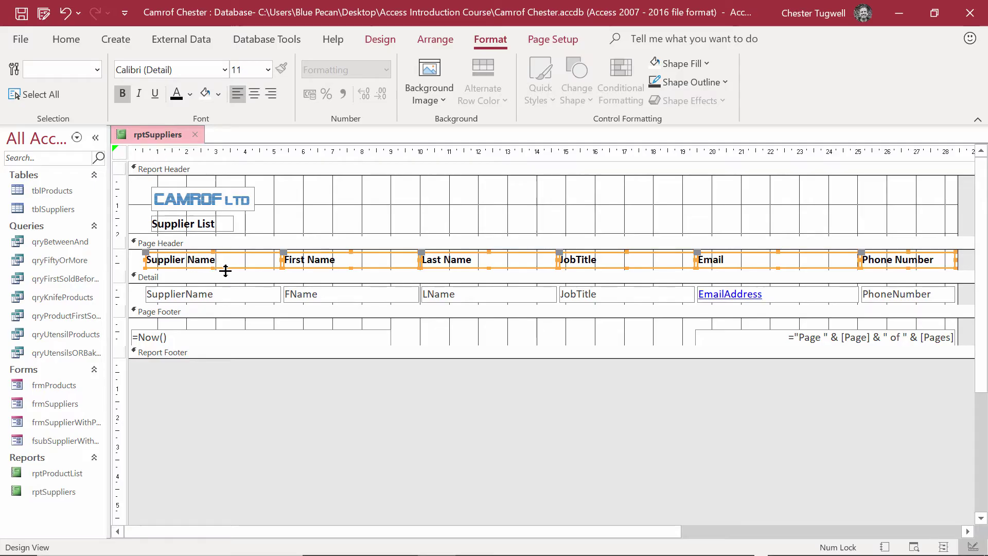
# - Draw a line under the column headings and shrink the Page Header to fit
pyautogui.moveTo(227, 271); pyautogui.dragTo(222, 290)
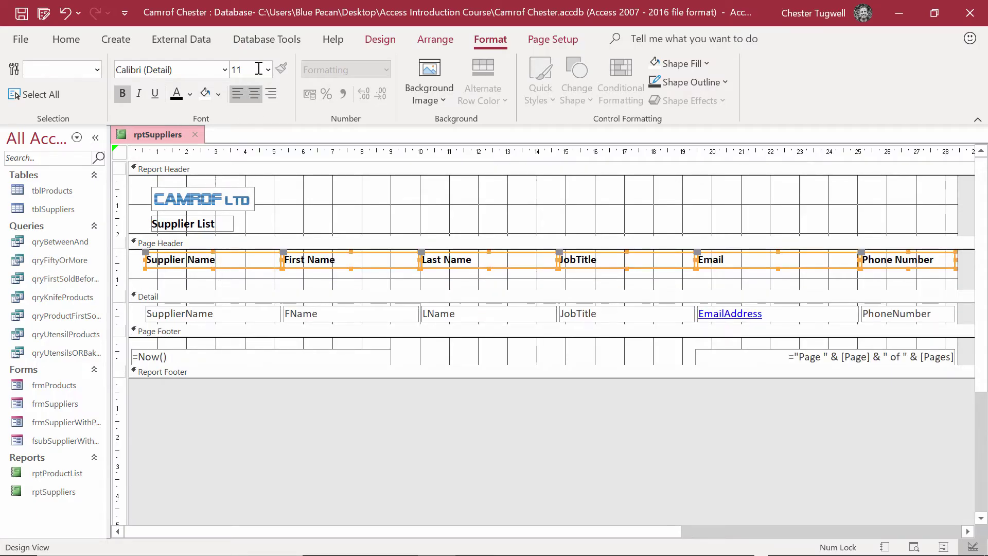
pyautogui.click(372, 39)
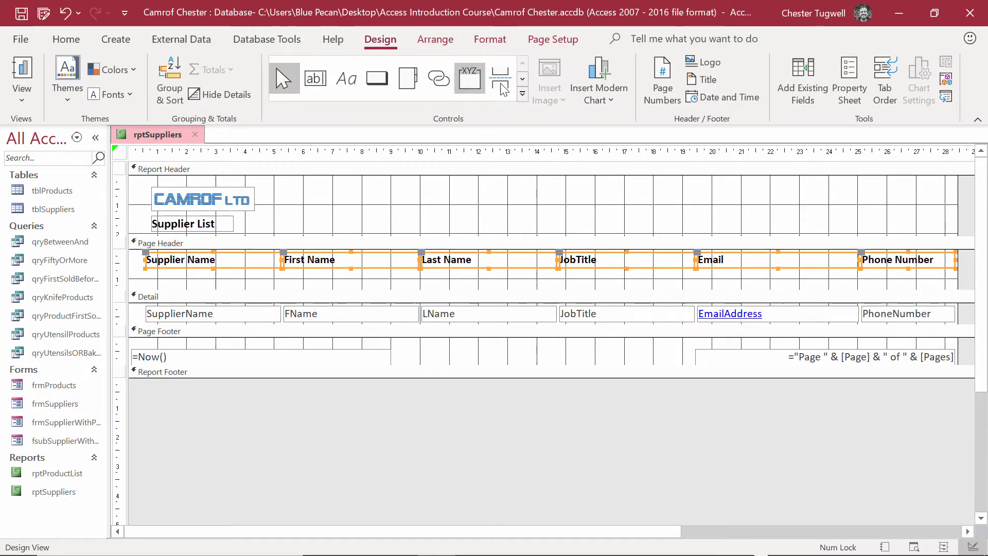
pyautogui.click(522, 93)
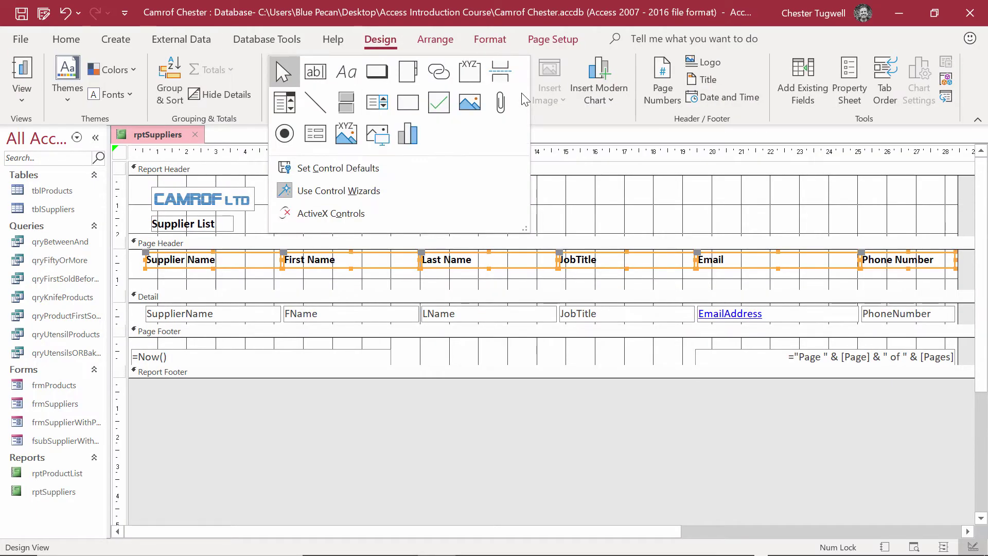
pyautogui.click(315, 101)
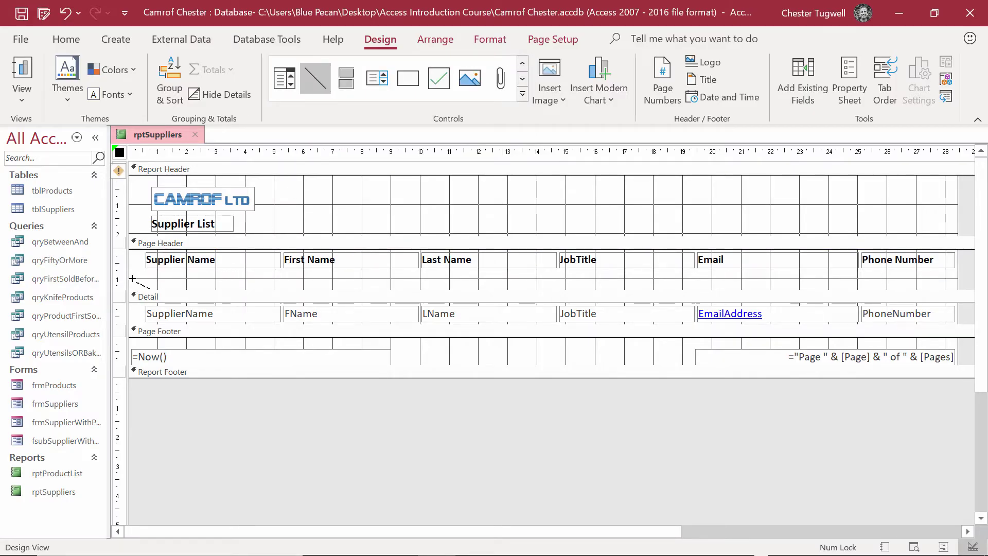
pyautogui.moveTo(172, 282); pyautogui.dragTo(958, 279)
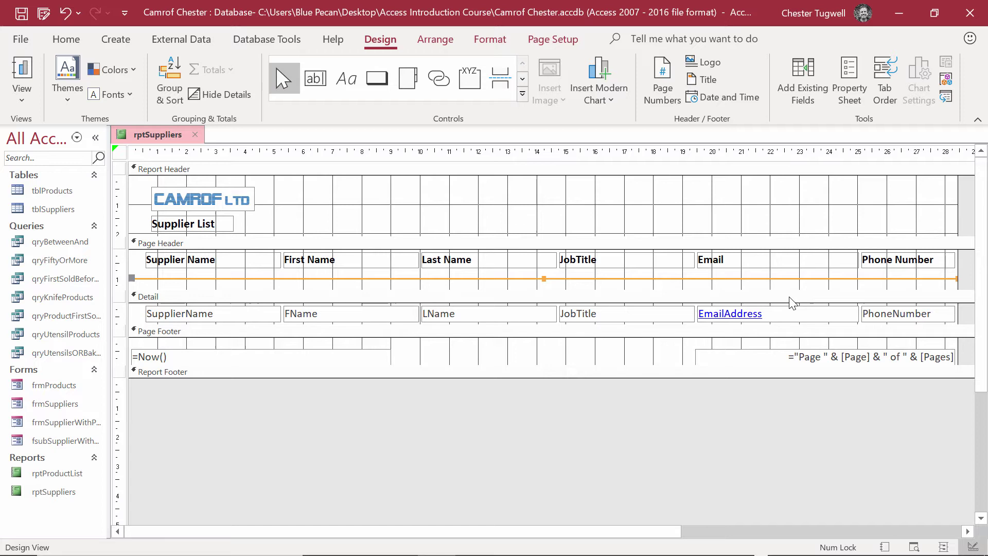
pyautogui.press('Up')
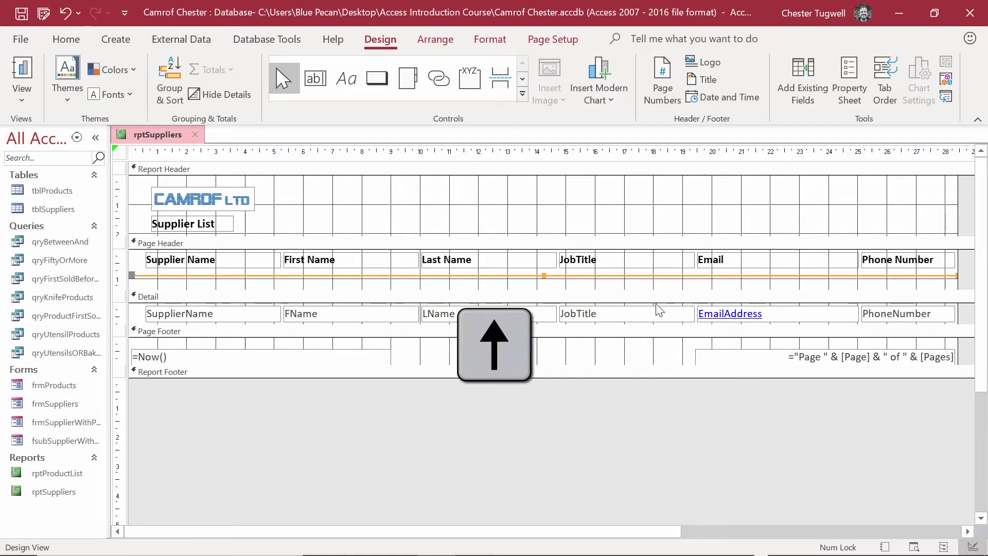
pyautogui.press('Up')
pyautogui.press('Up')
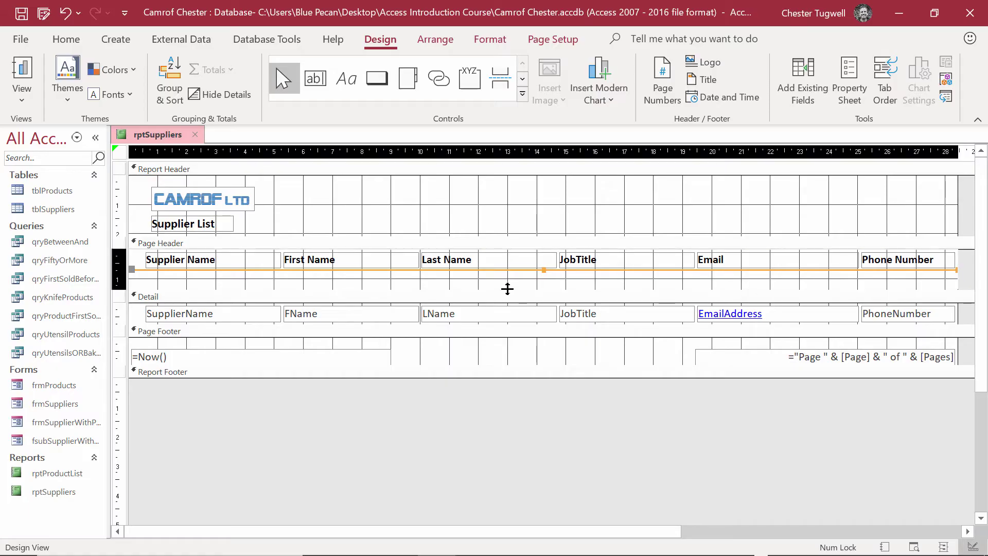
pyautogui.moveTo(507, 285); pyautogui.dragTo(508, 275)
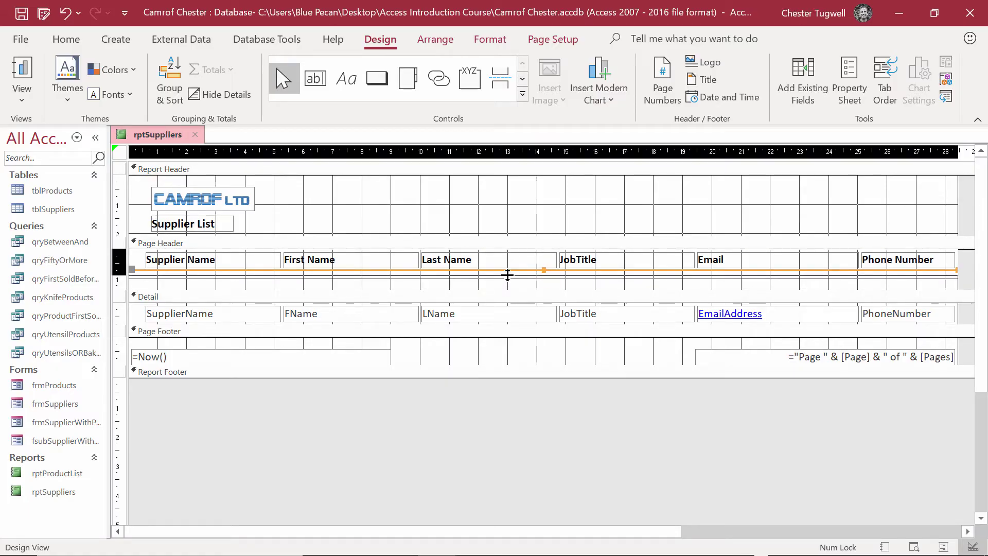
pyautogui.moveTo(507, 275); pyautogui.dragTo(507, 274)
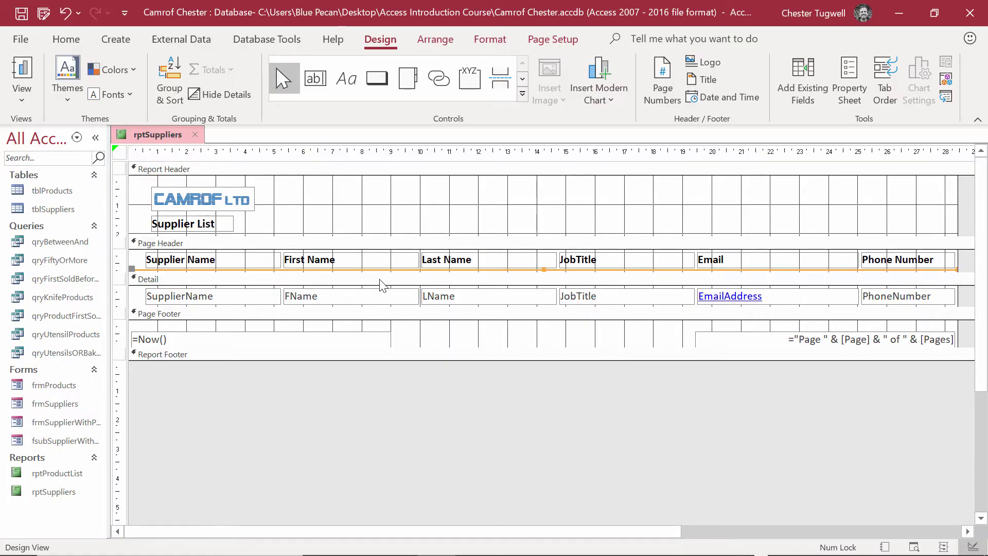
# - Switch rptSuppliers to Report View to see the five supplier rows
pyautogui.click(25, 99)
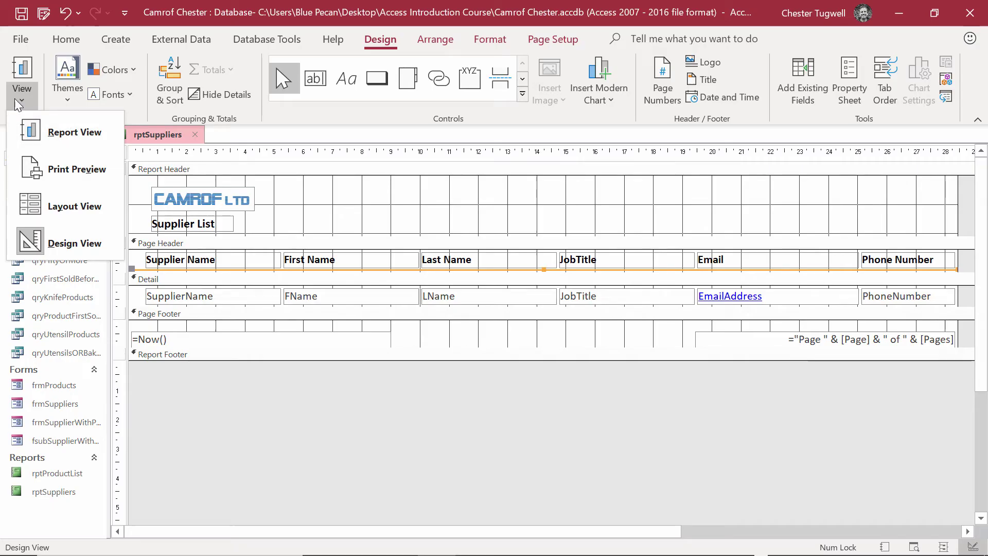
pyautogui.click(51, 127)
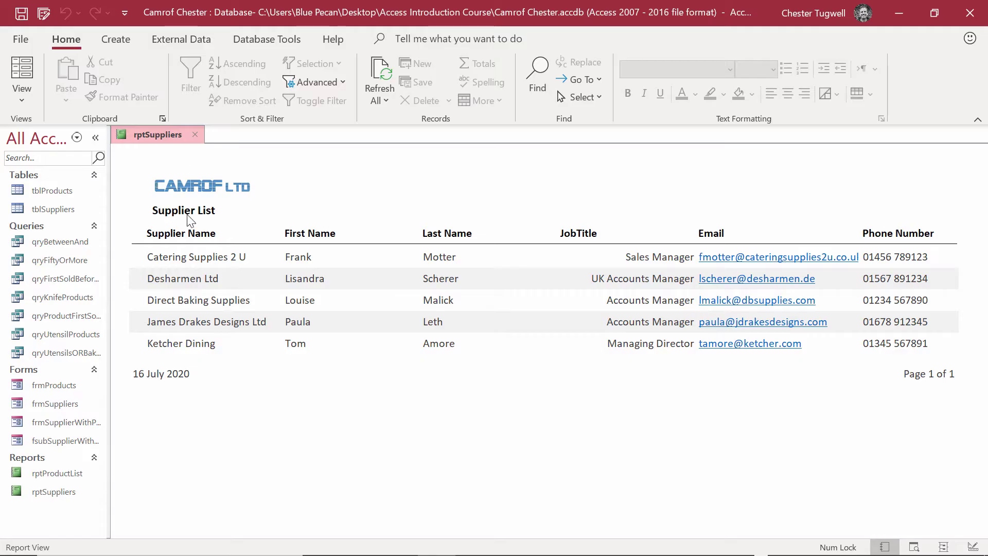
# - Select the EmailAddress field in Design View, then recheck the report in Report View
pyautogui.click(21, 96)
pyautogui.click(58, 236)
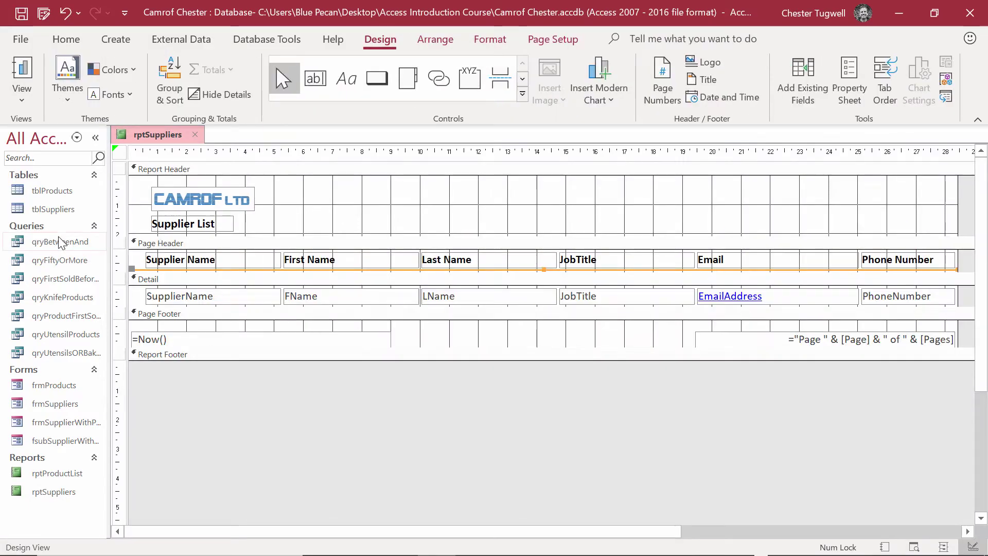
pyautogui.click(814, 305)
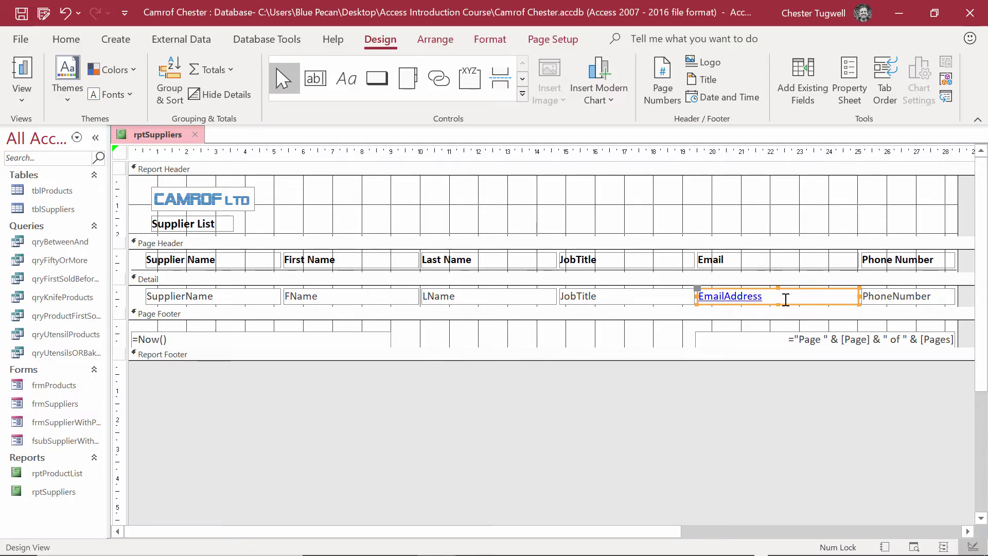
pyautogui.click(494, 43)
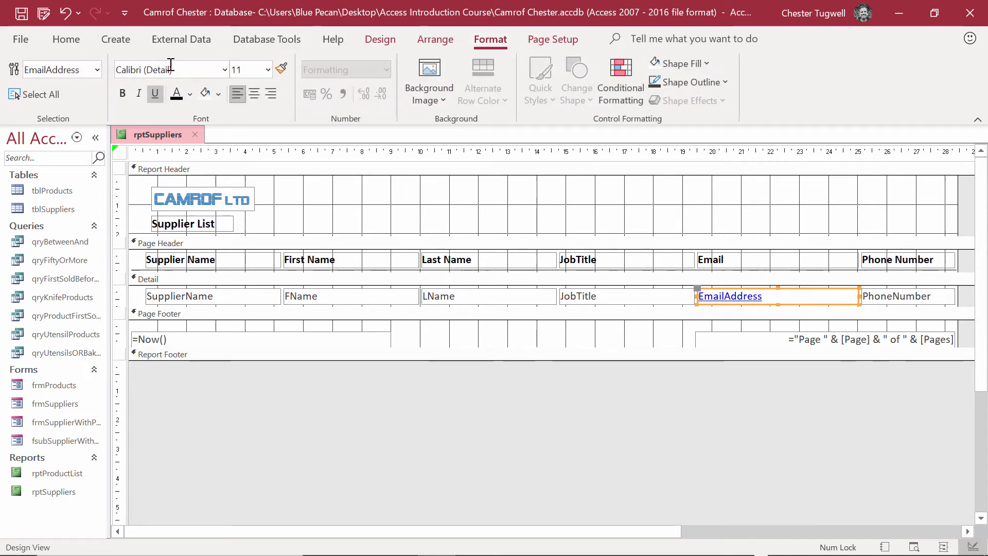
pyautogui.click(72, 41)
pyautogui.click(31, 100)
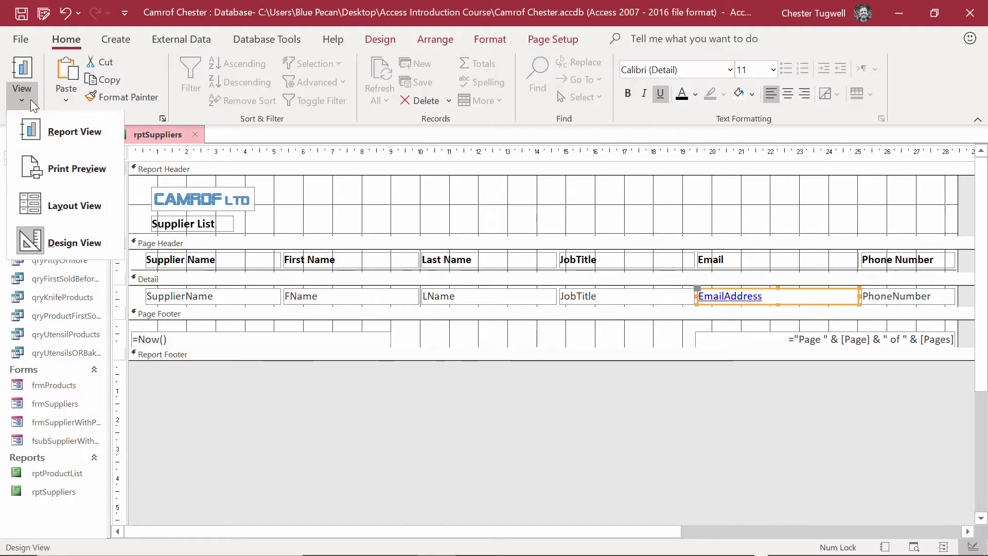
pyautogui.click(66, 125)
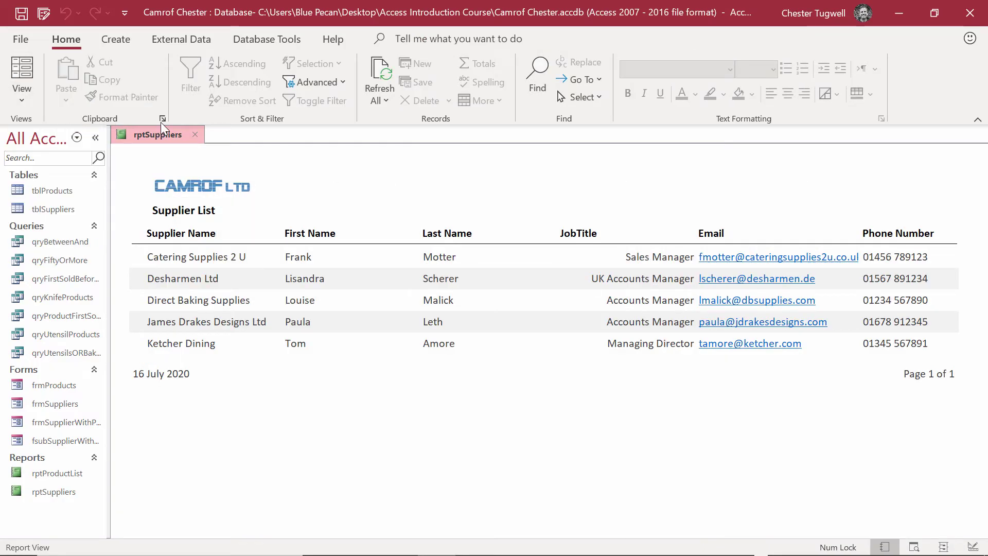
# - Left-align the JobTitle text box and preview the report to check it
pyautogui.click(15, 95)
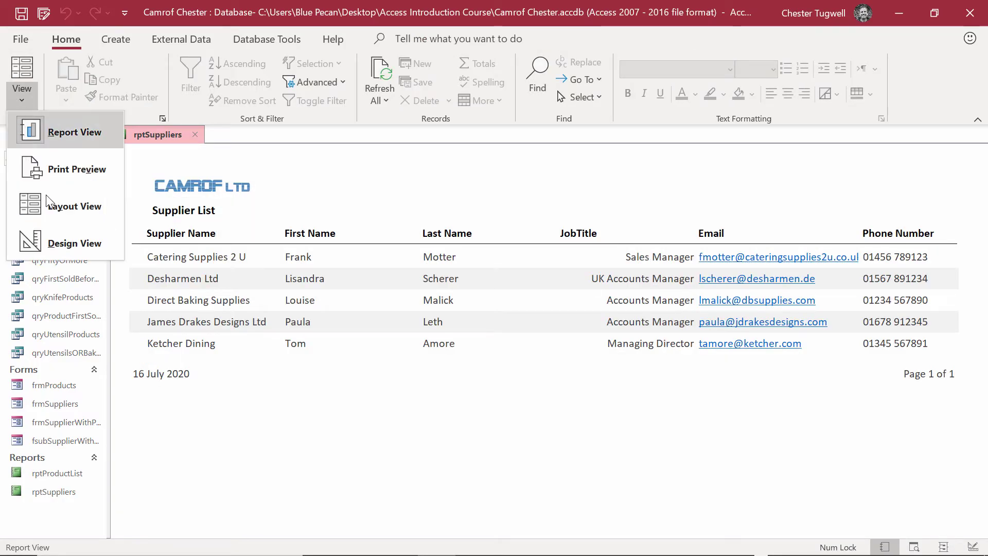
pyautogui.click(56, 239)
pyautogui.click(627, 299)
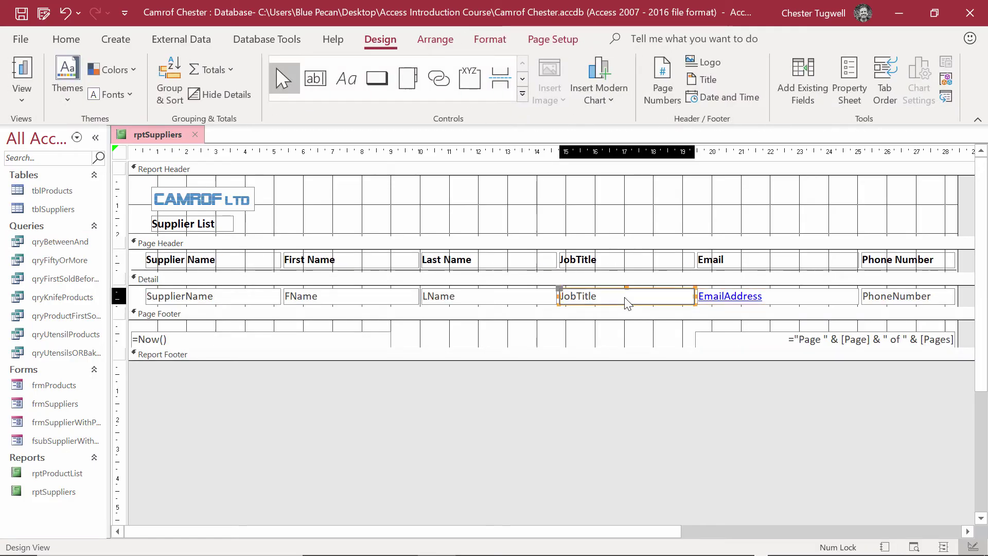
pyautogui.click(489, 40)
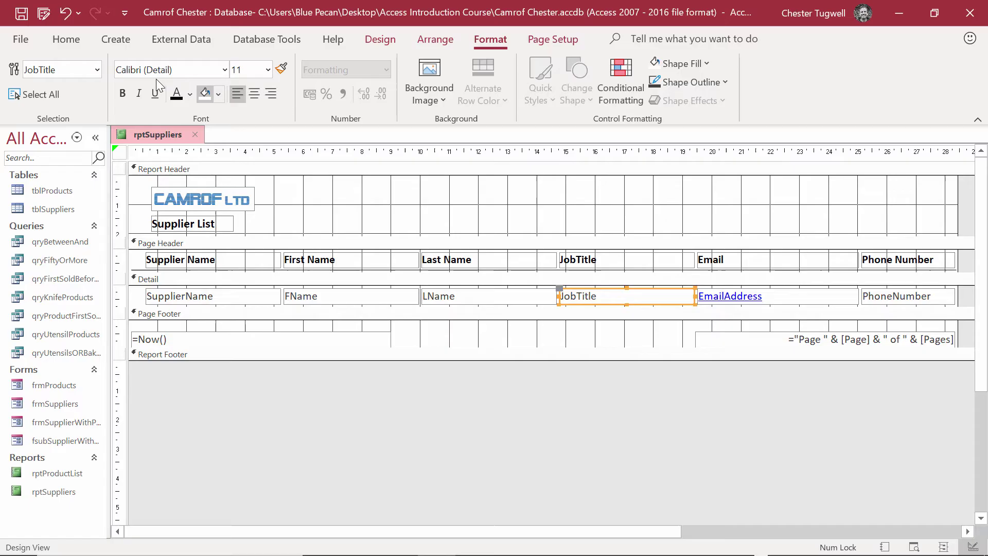
pyautogui.click(66, 39)
pyautogui.click(29, 70)
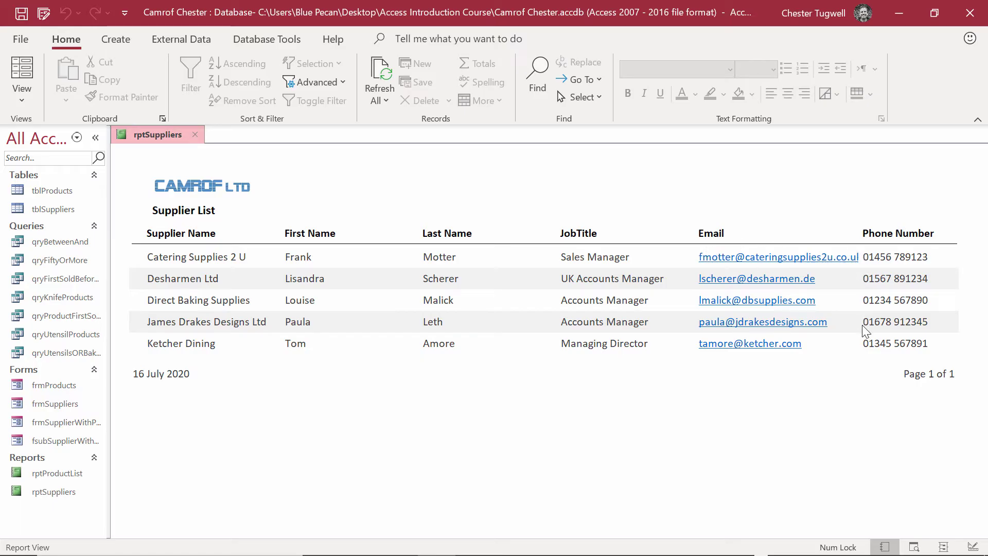
pyautogui.click(14, 90)
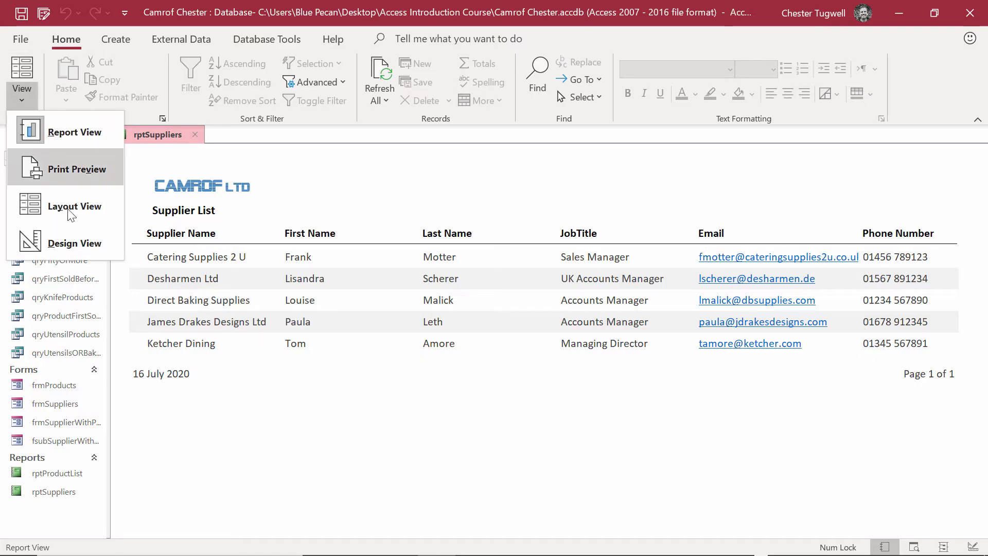
# - In Design View, narrow the First Name and Last Name heading and field pairs
pyautogui.click(67, 241)
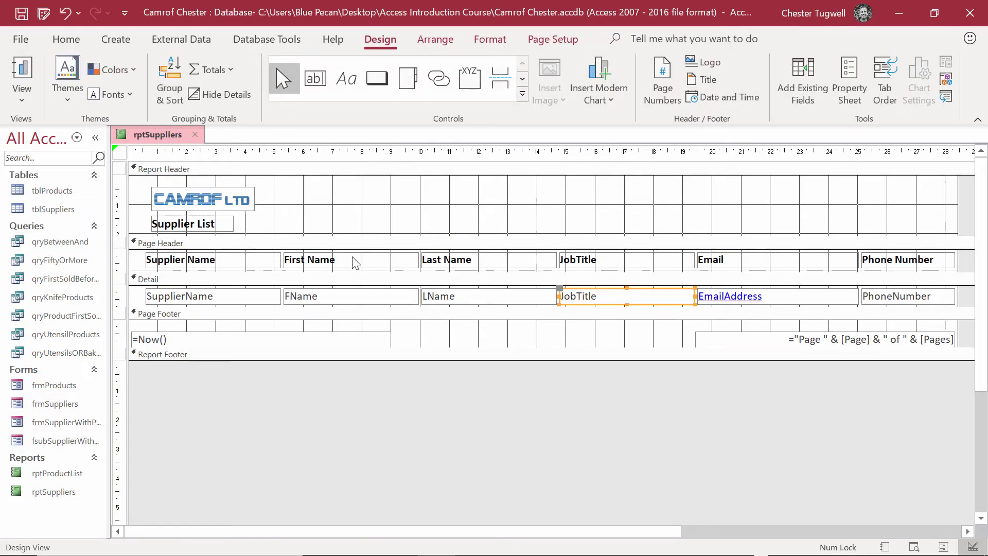
pyautogui.click(355, 263)
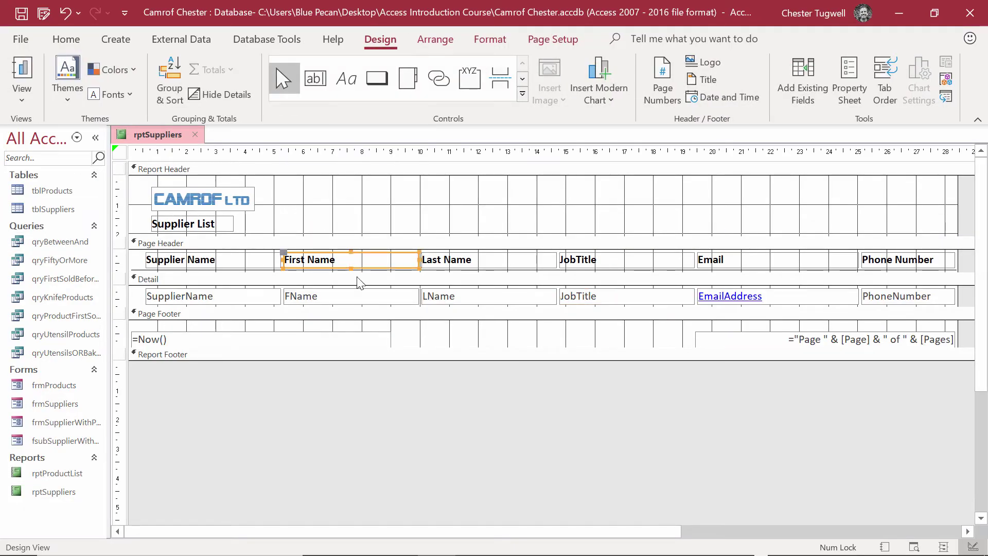
pyautogui.keyDown('shift'); pyautogui.click(357, 297); pyautogui.keyUp('shift')
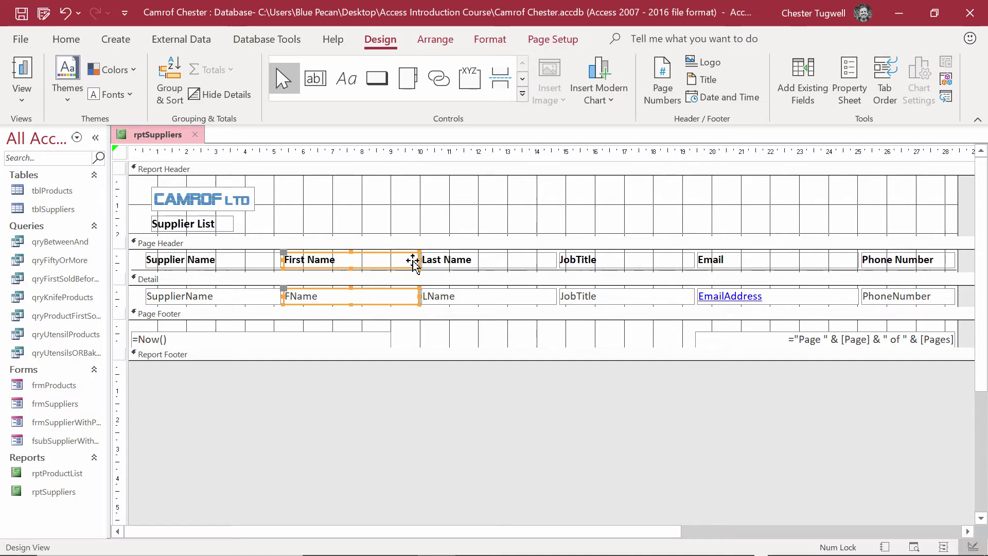
pyautogui.moveTo(417, 259); pyautogui.dragTo(399, 257)
pyautogui.click(467, 265)
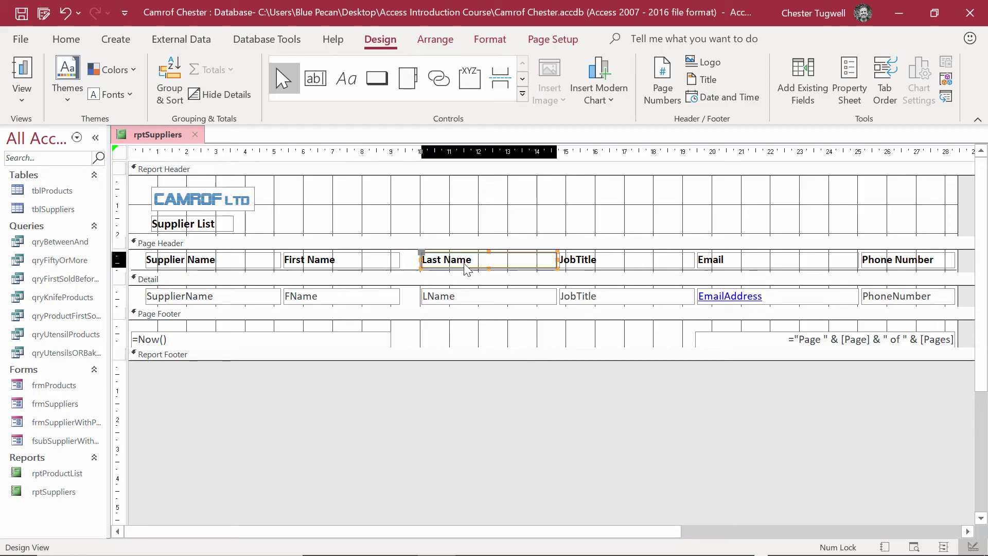
pyautogui.keyDown('shift'); pyautogui.click(476, 296); pyautogui.keyUp('shift')
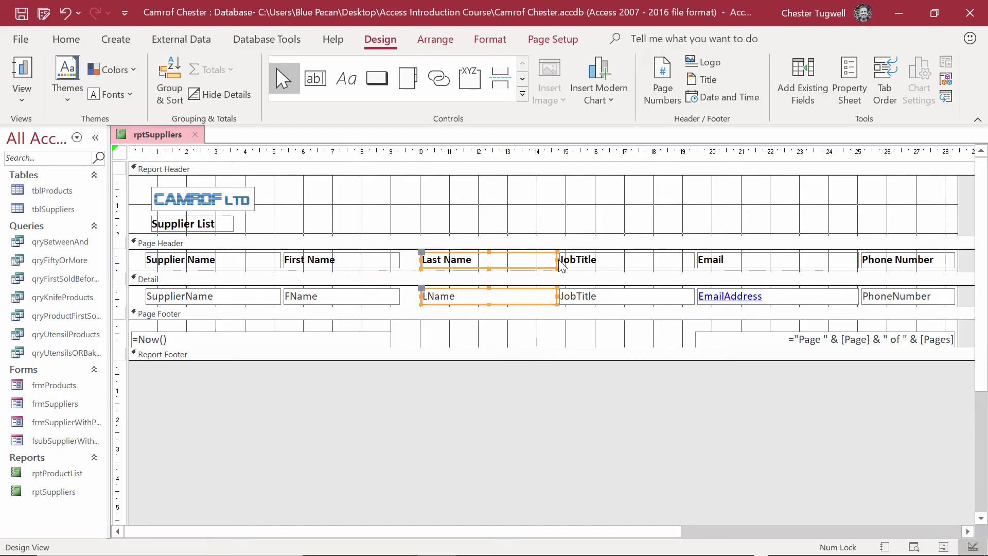
pyautogui.moveTo(557, 259); pyautogui.dragTo(500, 263)
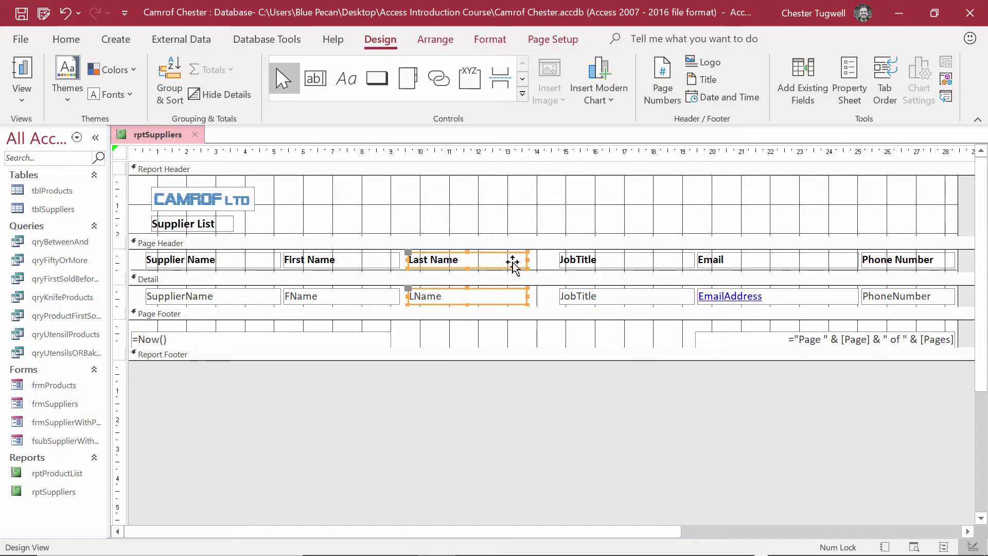
# - Shift the JobTitle and Email columns left, widen Email up to Phone Number, and preview
pyautogui.click(581, 264)
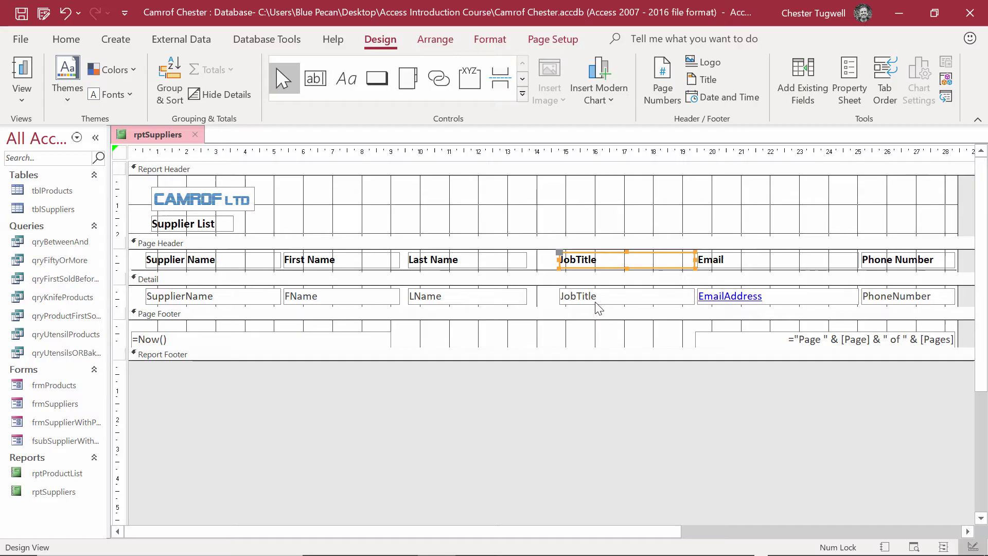
pyautogui.keyDown('shift'); pyautogui.click(596, 298); pyautogui.keyUp('shift')
pyautogui.moveTo(598, 264); pyautogui.dragTo(574, 262)
pyautogui.click(741, 265)
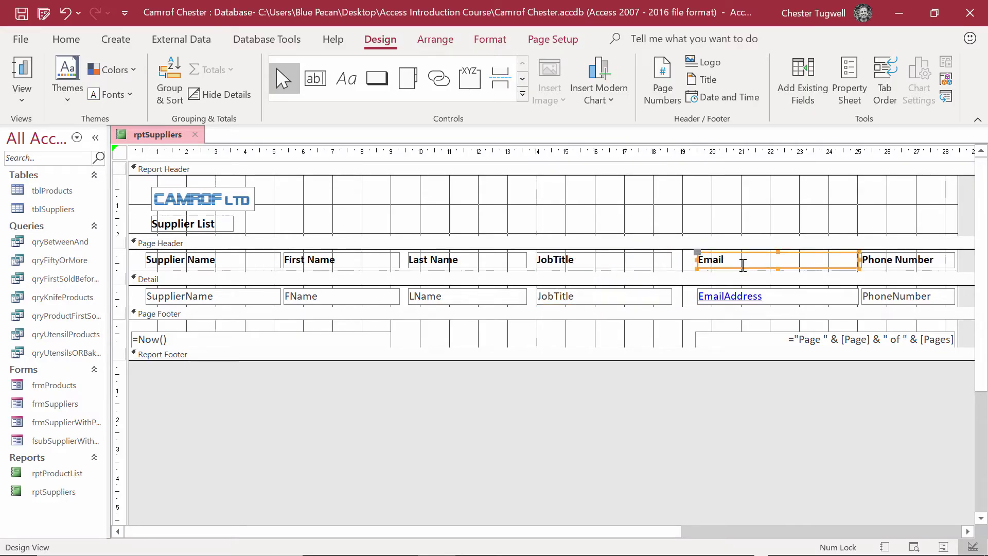
pyautogui.keyDown('shift'); pyautogui.click(745, 300); pyautogui.keyUp('shift')
pyautogui.moveTo(741, 266); pyautogui.dragTo(726, 264)
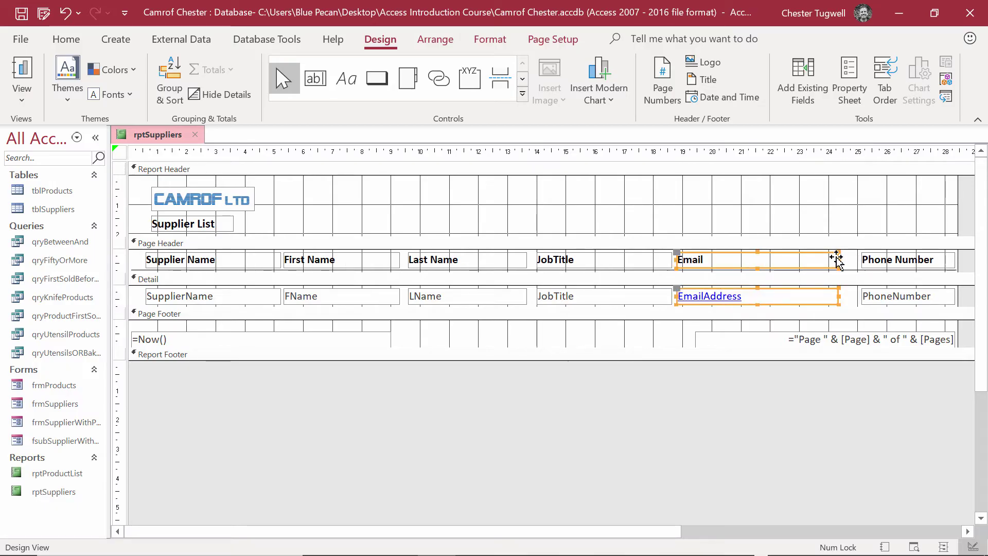
pyautogui.moveTo(838, 260); pyautogui.dragTo(856, 263)
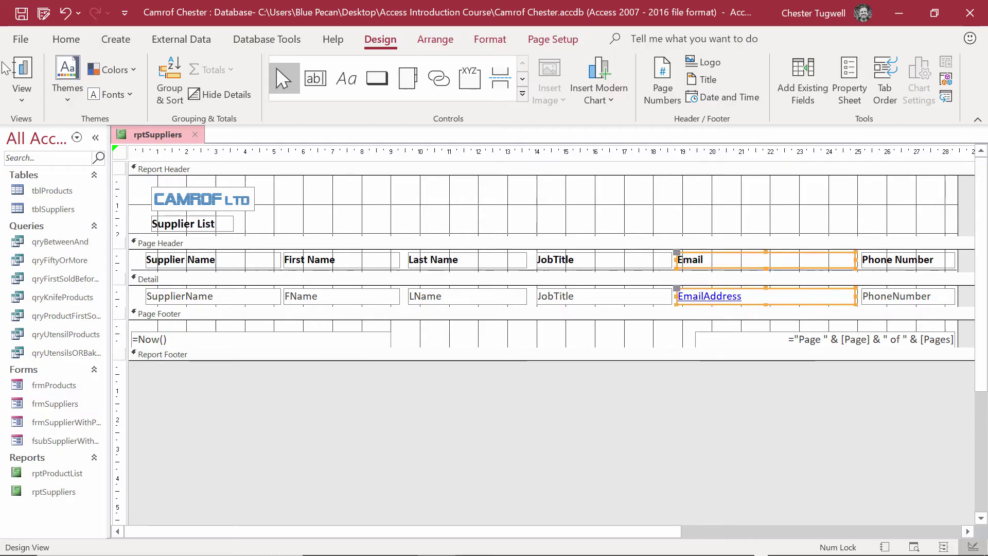
pyautogui.click(21, 73)
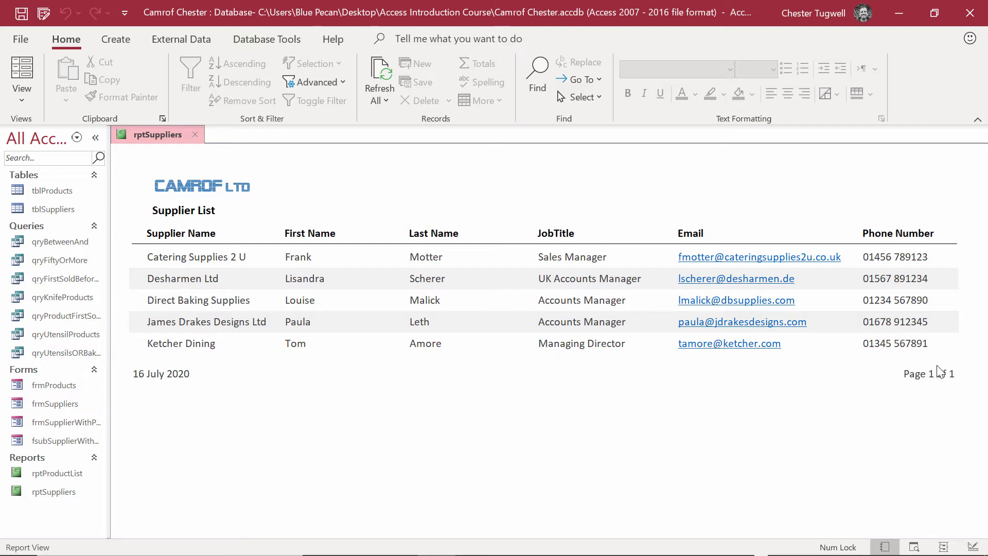
# - Check the heading line and page footer line in Design View, then preview the supplier data
pyautogui.click(26, 100)
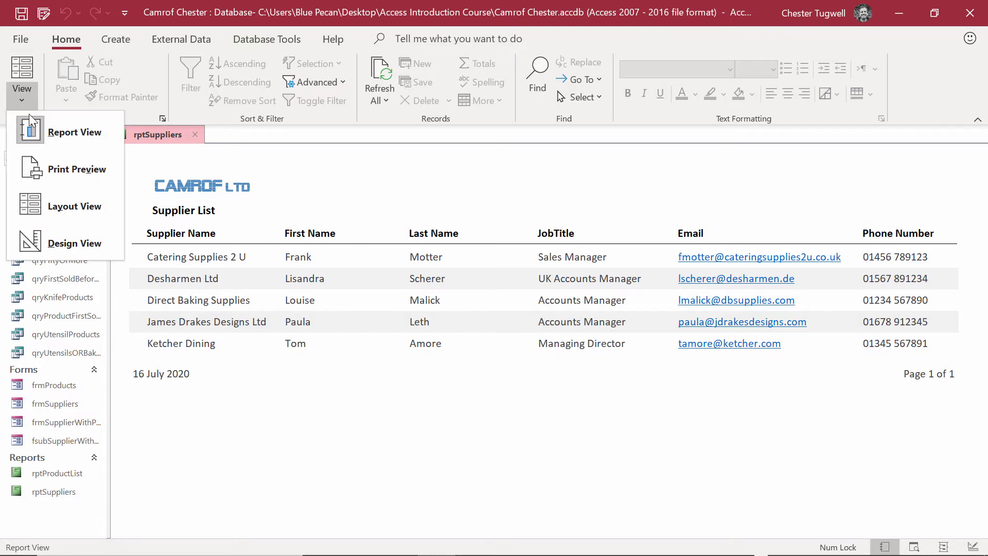
pyautogui.click(52, 240)
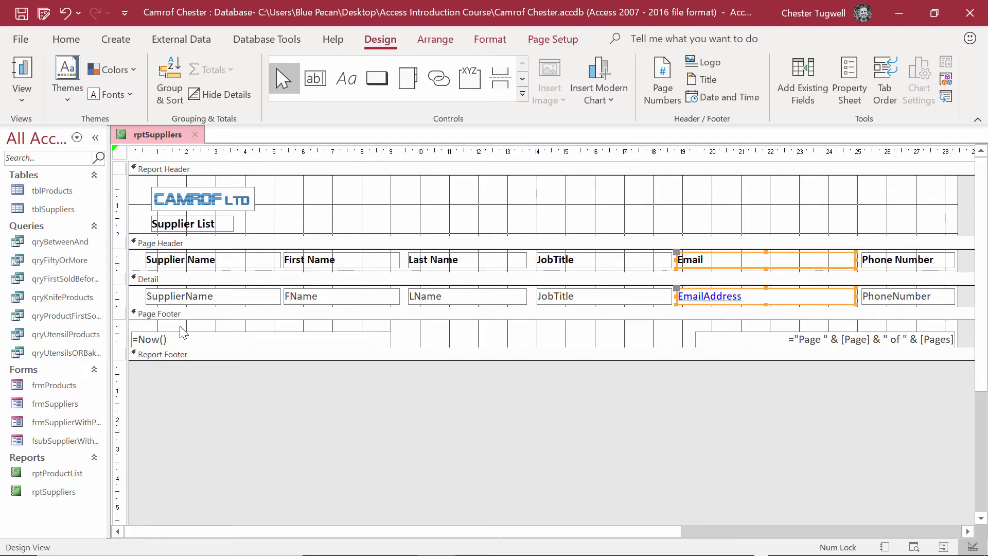
pyautogui.click(296, 269)
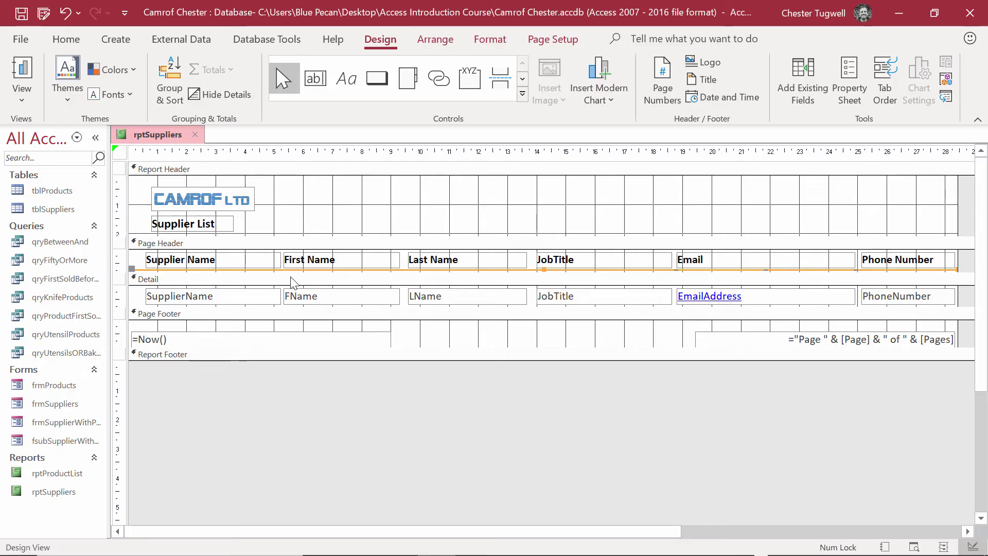
pyautogui.click(284, 326)
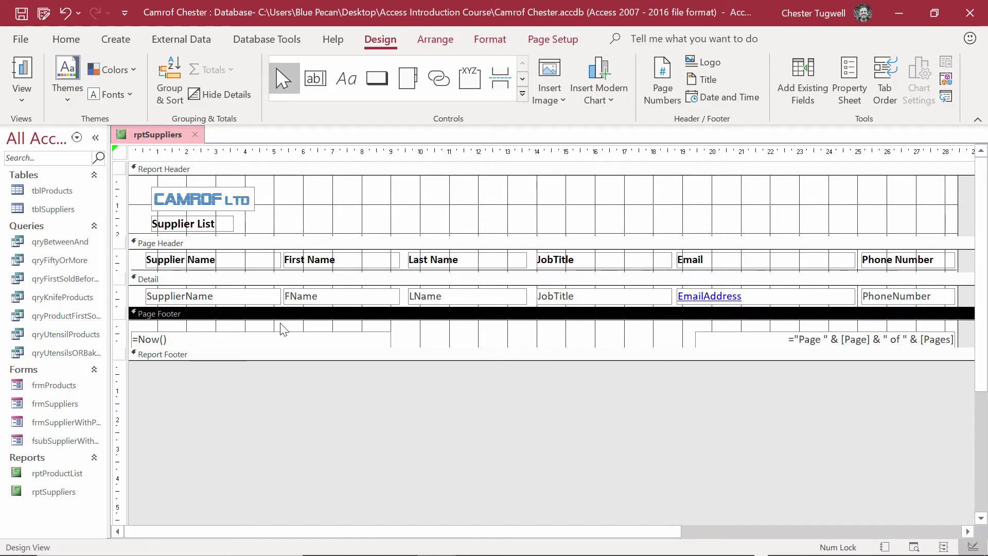
pyautogui.click(282, 324)
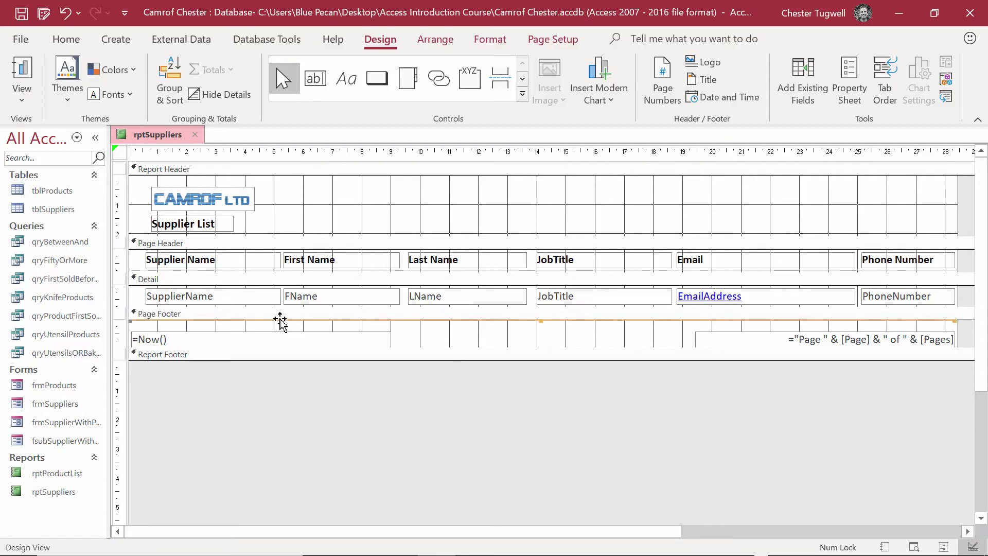
pyautogui.click(16, 59)
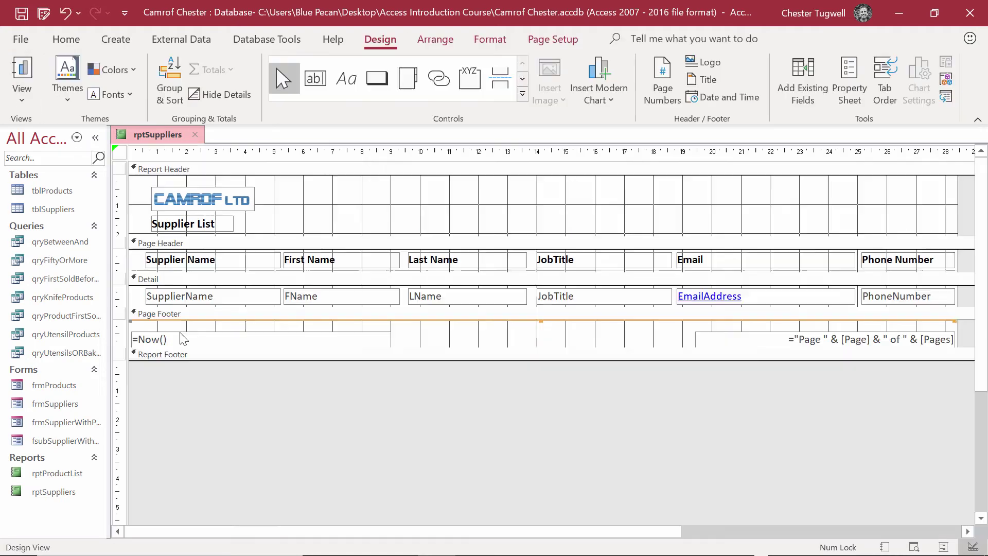
# - Drag the page footer's =Now() date box right, in line with the Supplier Name column
pyautogui.click(22, 70)
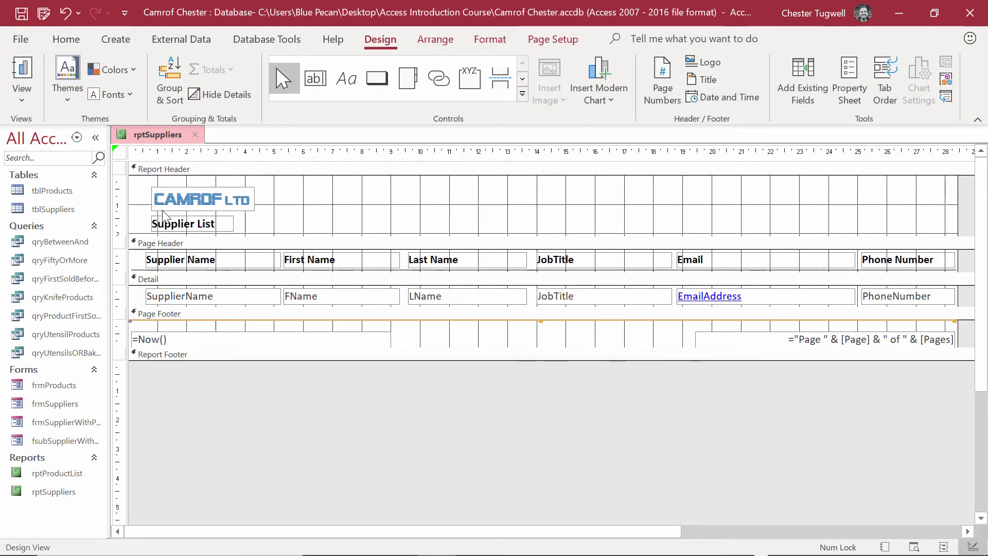
pyautogui.click(174, 337)
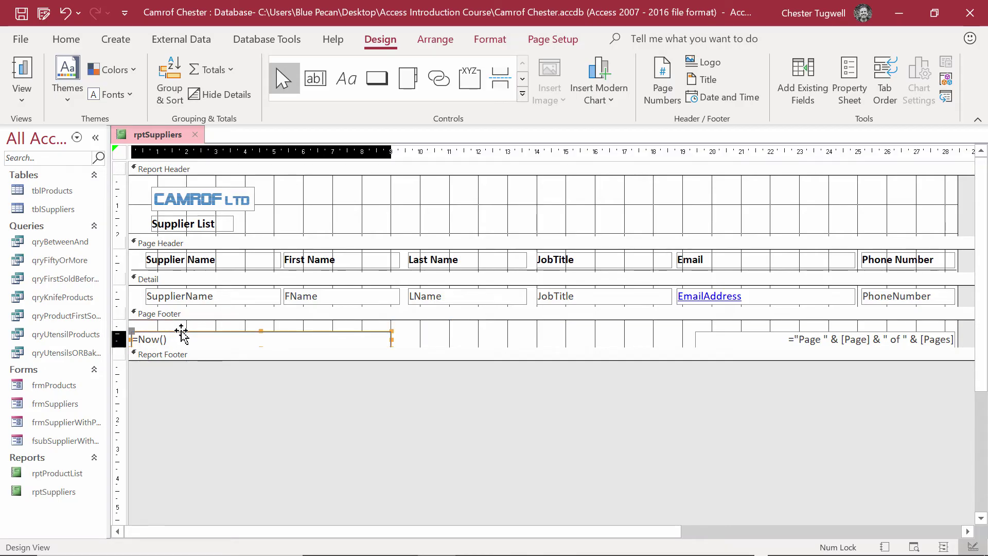
pyautogui.moveTo(181, 332); pyautogui.dragTo(195, 332)
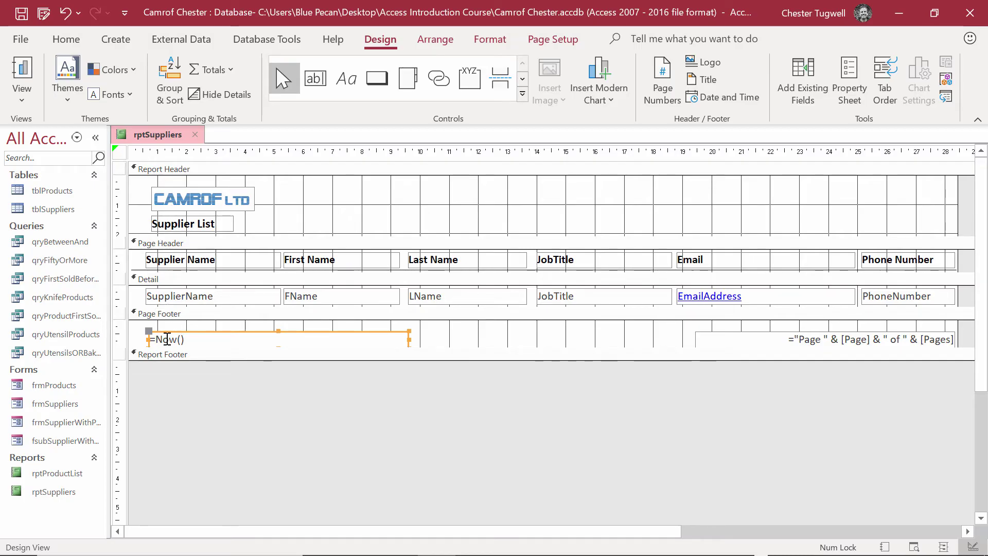
# - Left-align the CAMROF LTD logo, Supplier List title, Supplier Name heading, SupplierName field and date box
pyautogui.keyDown('shift'); pyautogui.click(156, 297); pyautogui.keyUp('shift')
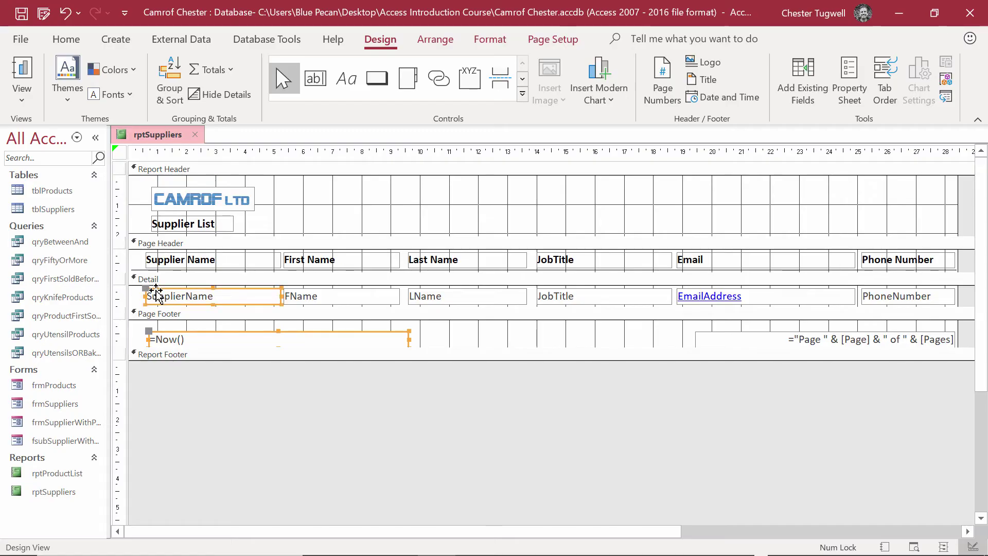
pyautogui.keyDown('shift'); pyautogui.click(160, 261); pyautogui.keyUp('shift')
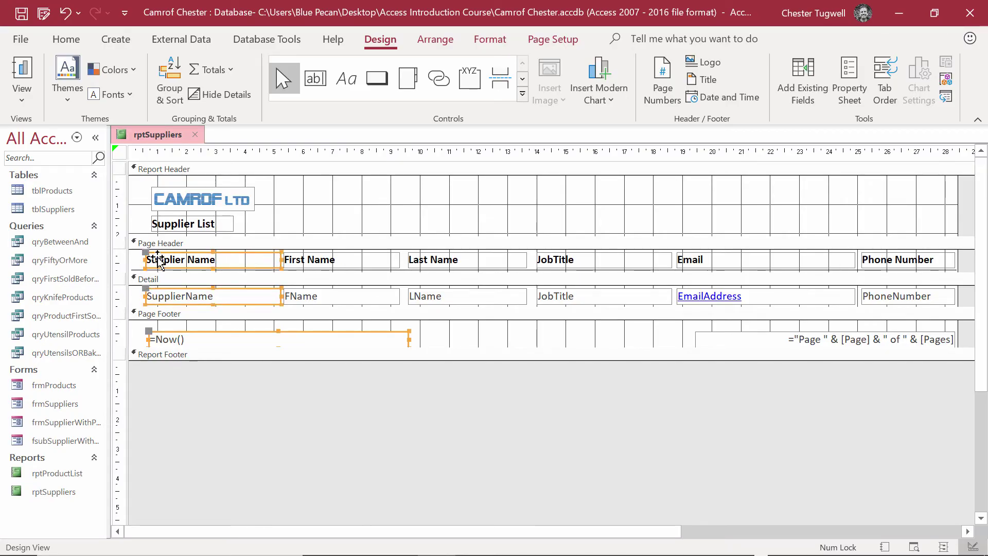
pyautogui.keyDown('shift'); pyautogui.click(162, 226); pyautogui.keyUp('shift')
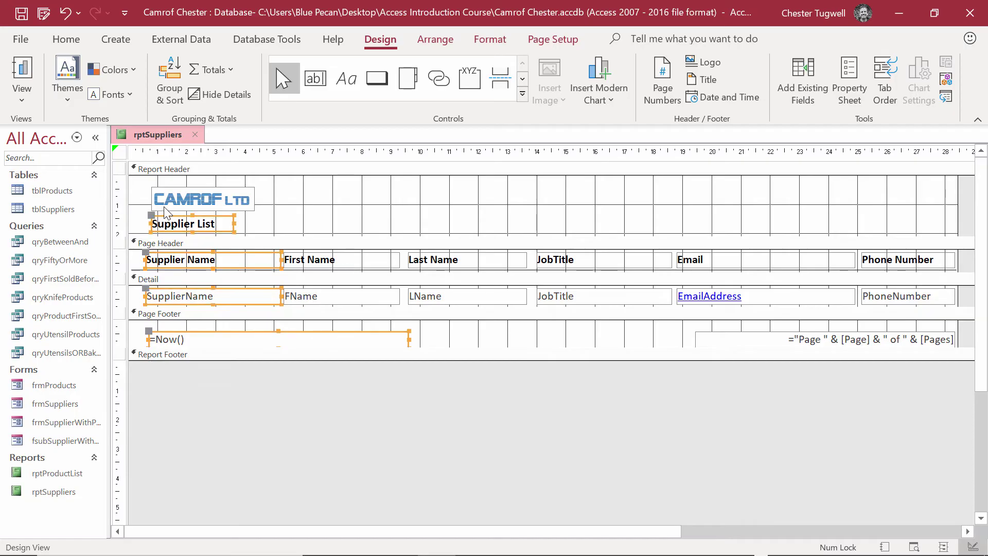
pyautogui.keyDown('shift'); pyautogui.click(166, 206); pyautogui.keyUp('shift')
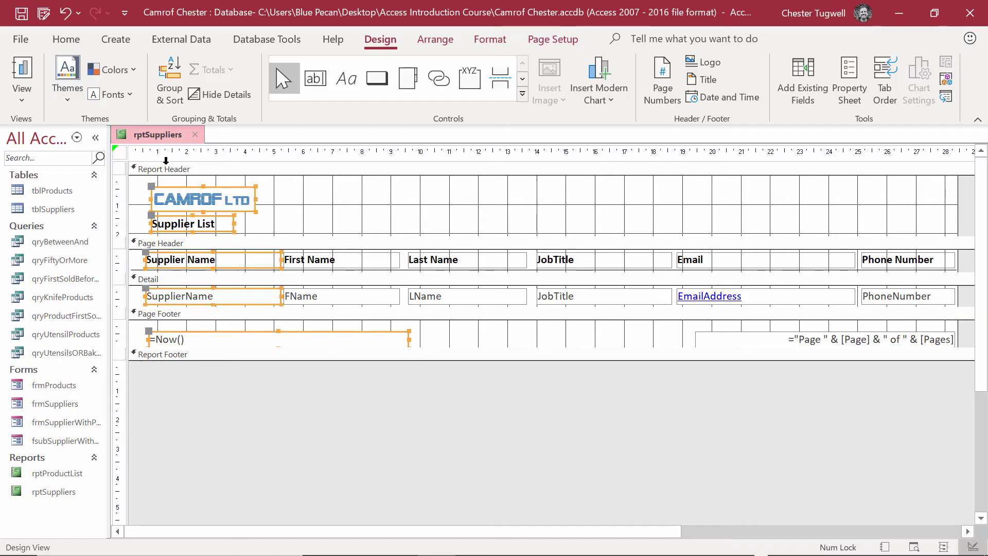
pyautogui.click(437, 41)
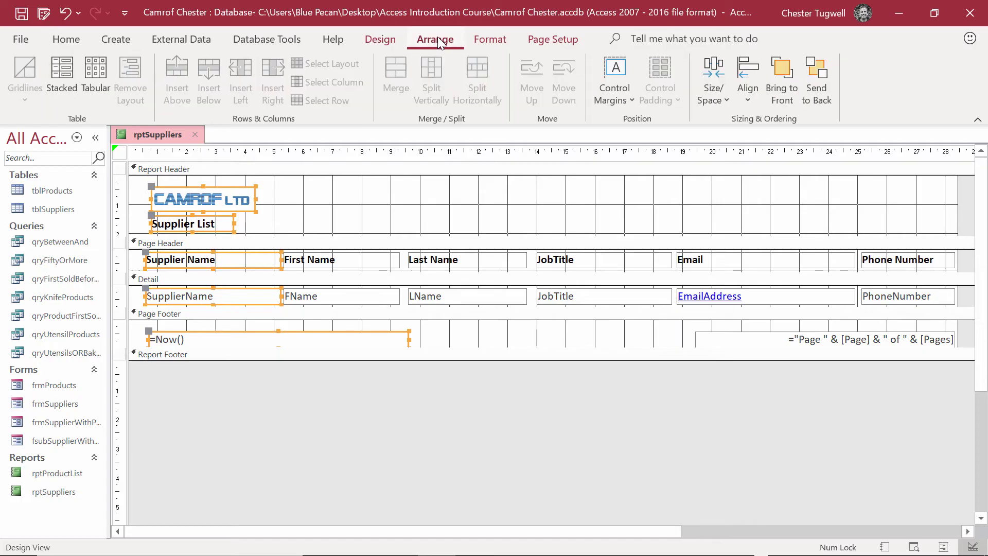
pyautogui.click(751, 94)
pyautogui.click(754, 143)
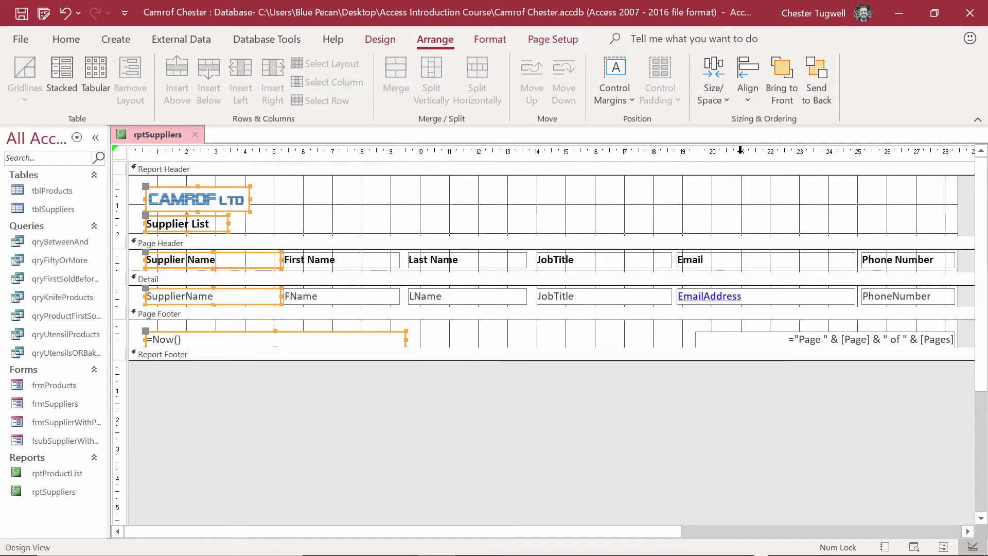
pyautogui.click(380, 41)
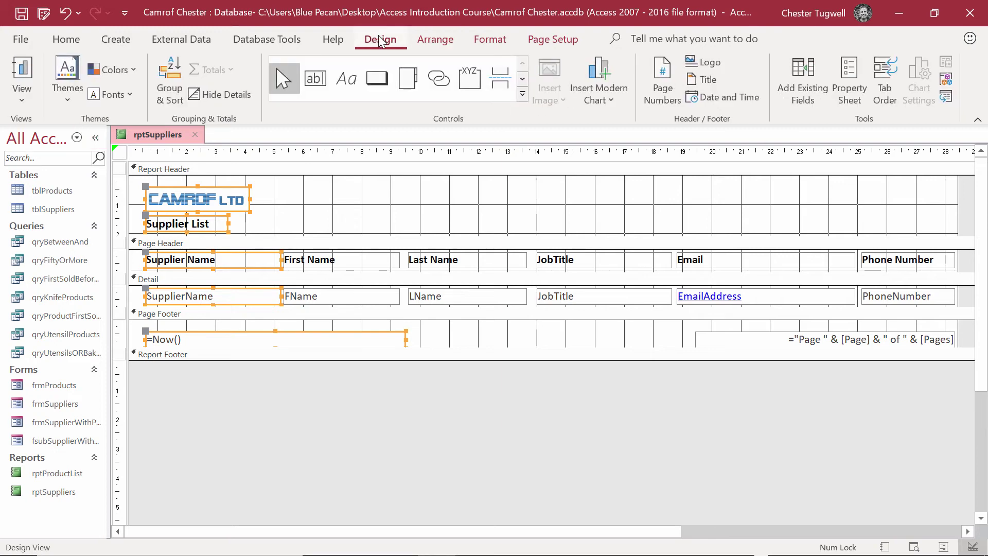
# - Move the CAMROF LTD logo slightly left, checking the result in Report View
pyautogui.click(28, 70)
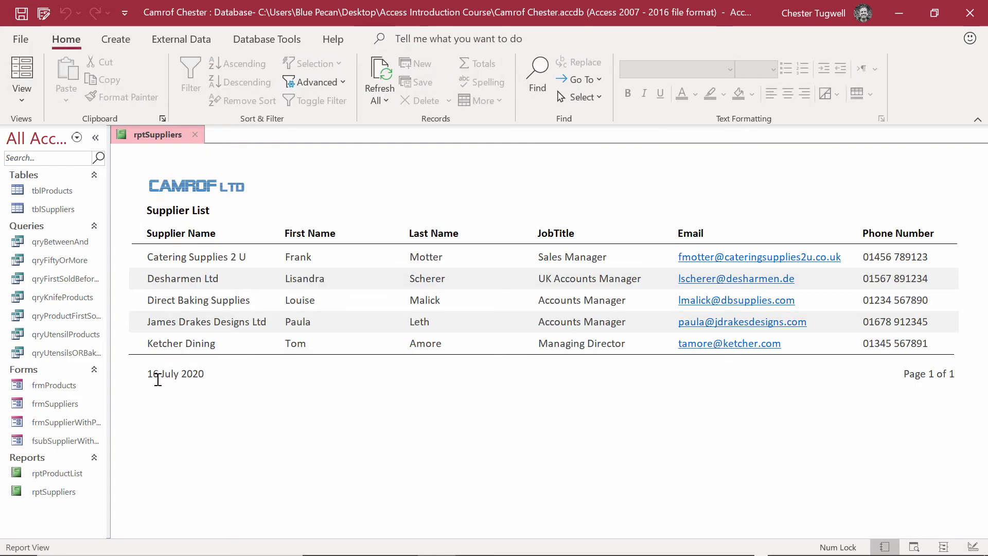
pyautogui.click(21, 89)
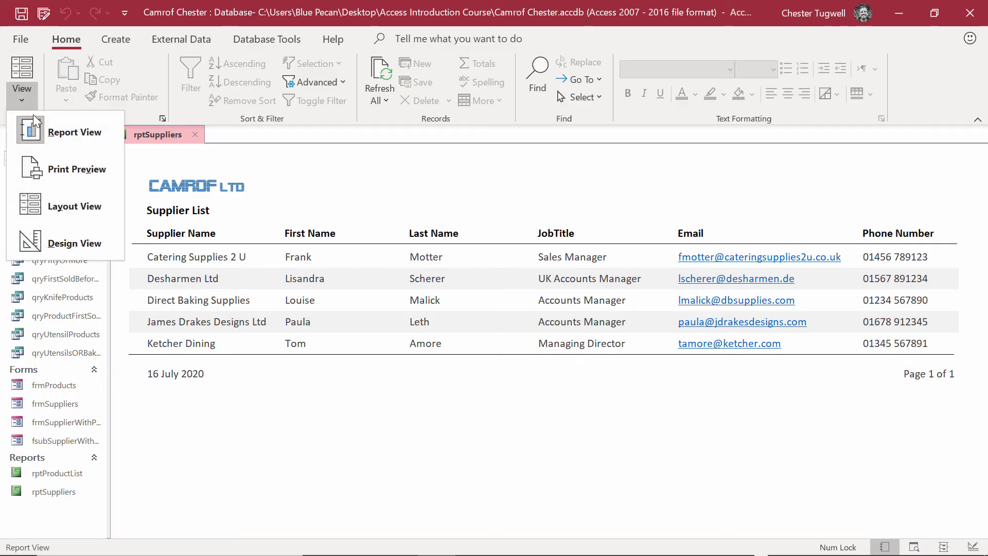
pyautogui.click(77, 241)
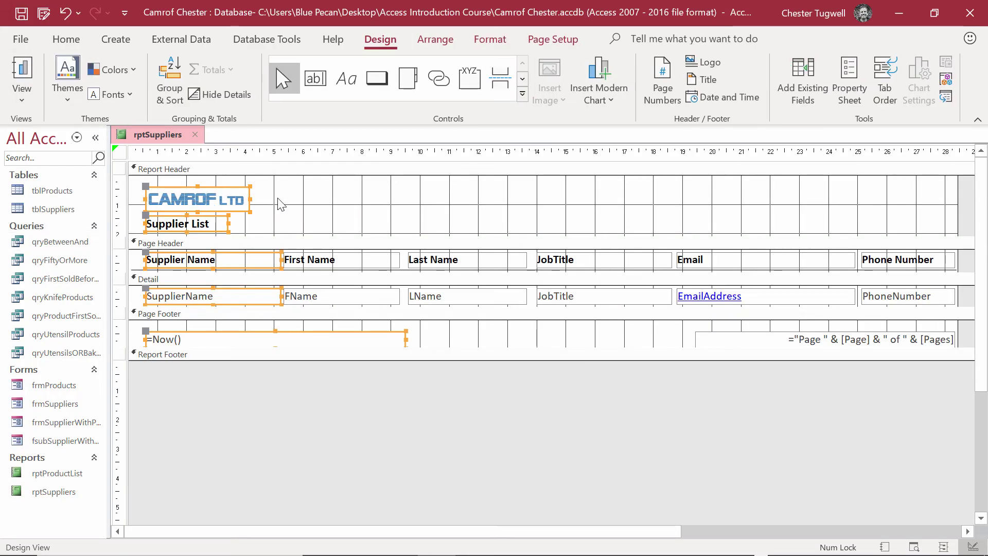
pyautogui.click(446, 215)
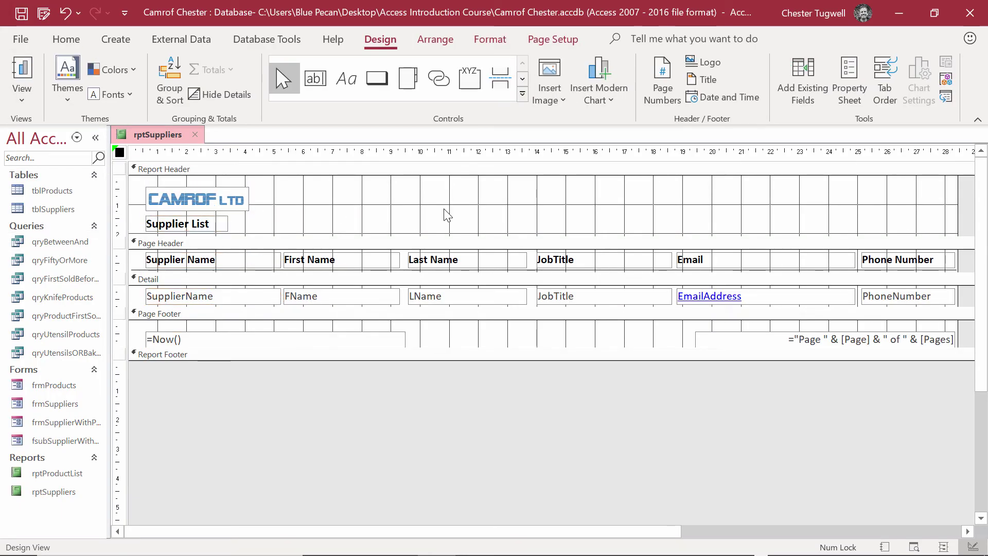
pyautogui.click(212, 202)
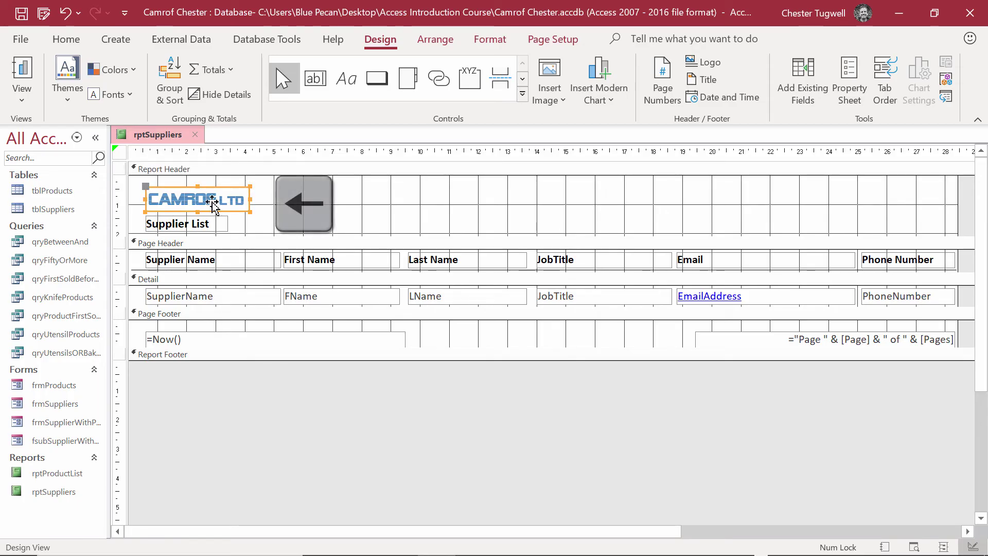
pyautogui.moveTo(212, 202); pyautogui.dragTo(209, 201)
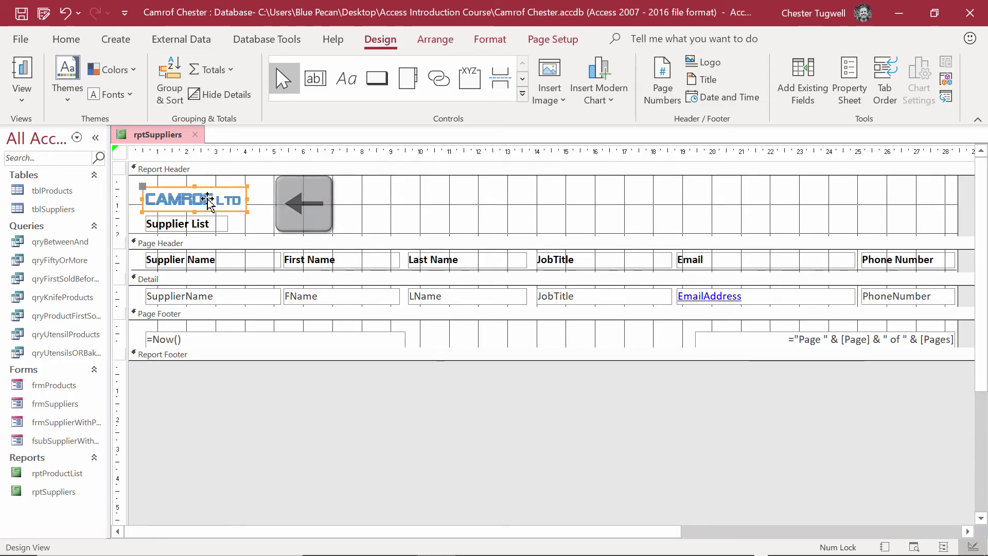
pyautogui.click(22, 69)
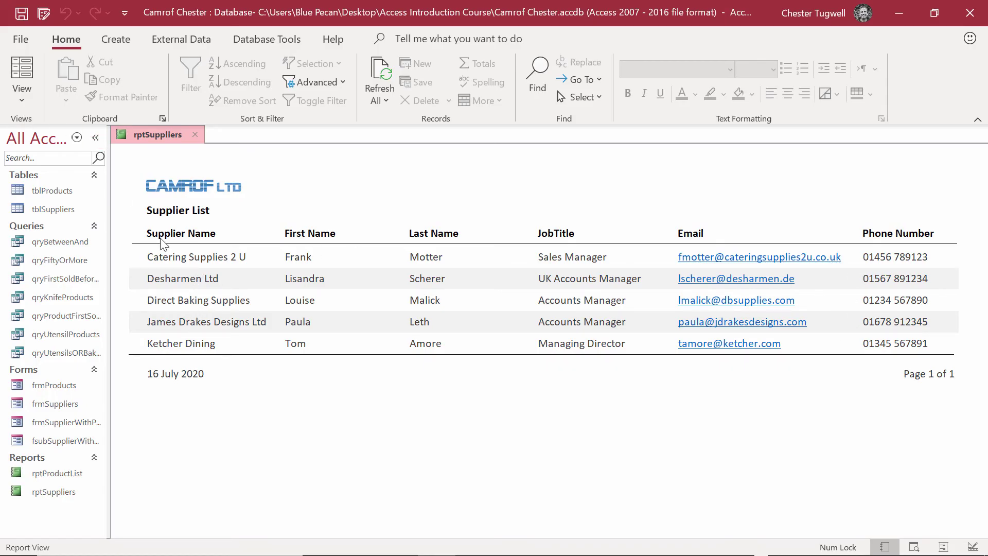
pyautogui.click(16, 100)
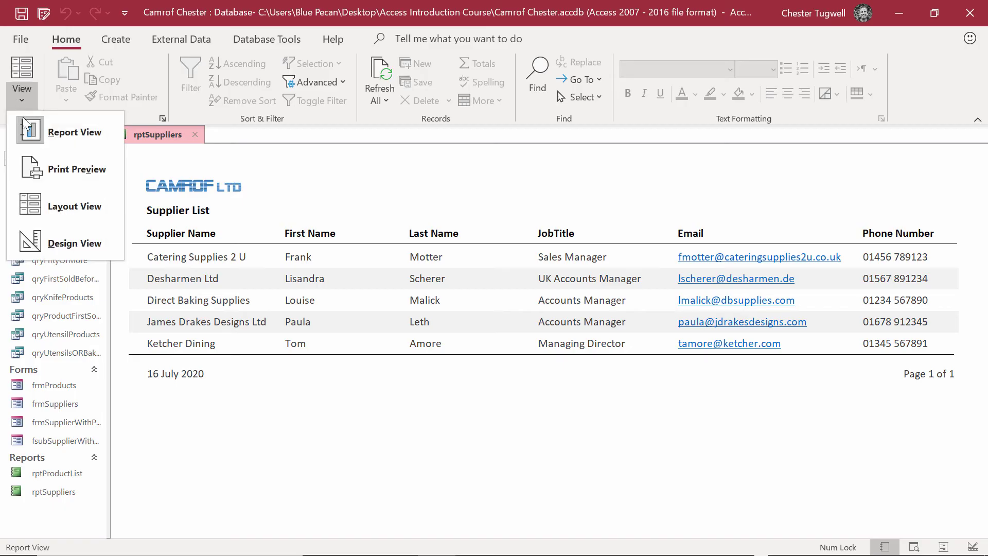
pyautogui.click(72, 249)
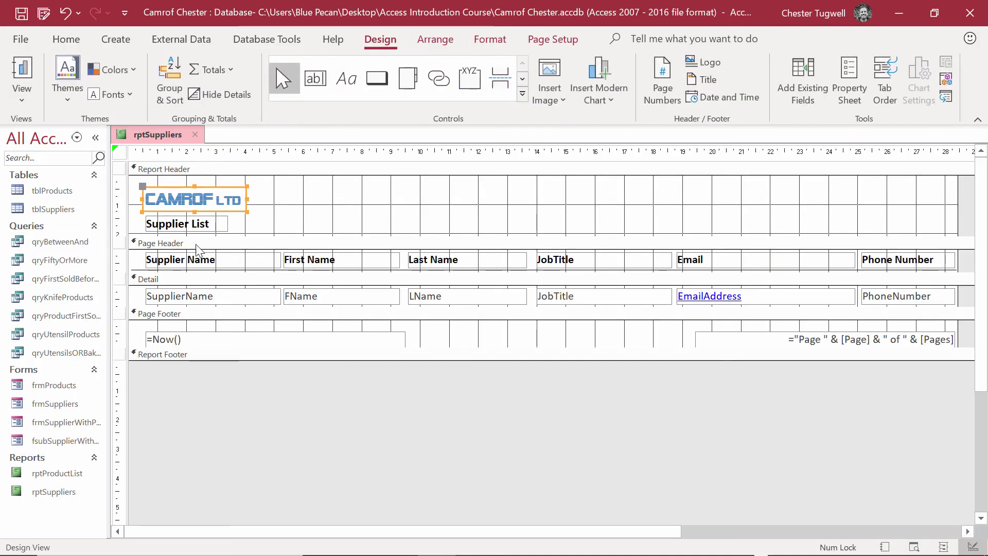
# - Give the Detail section a light blue alternate row colour and view the report's data
pyautogui.click(202, 279)
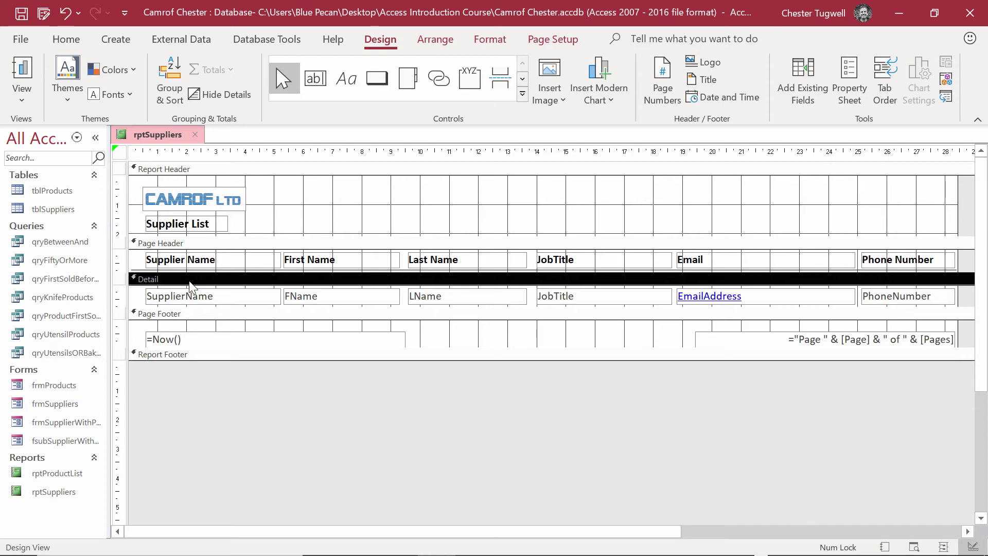
pyautogui.click(471, 41)
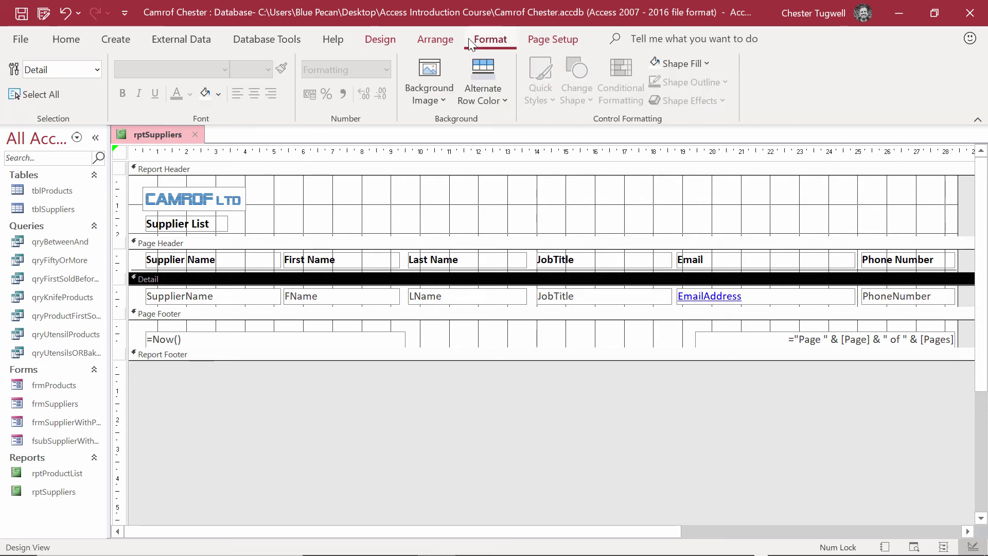
pyautogui.click(477, 101)
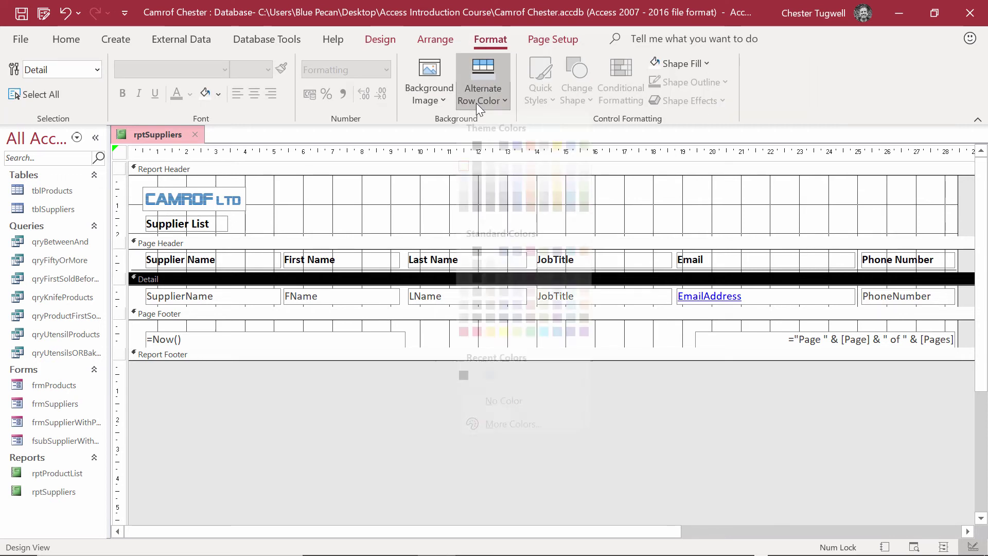
pyautogui.click(517, 186)
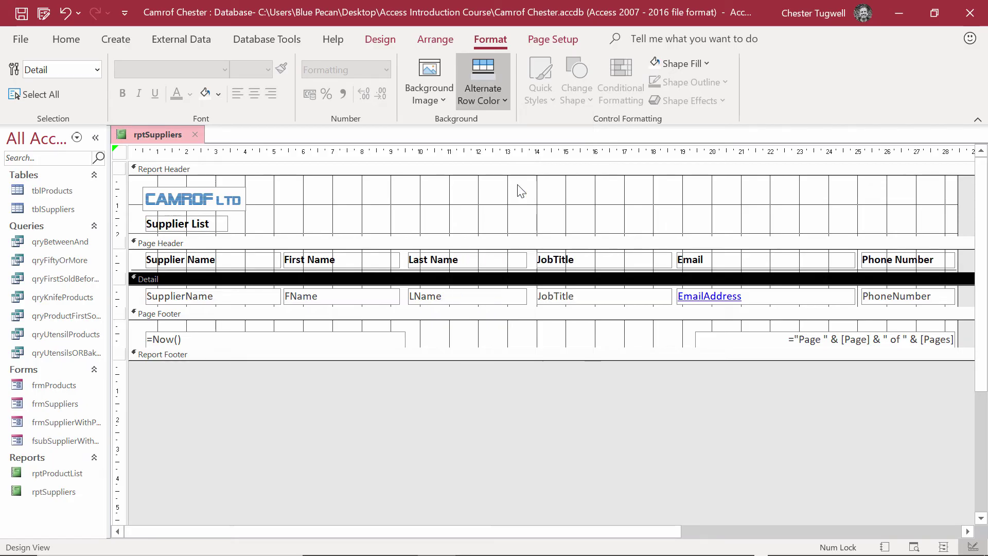
pyautogui.click(78, 41)
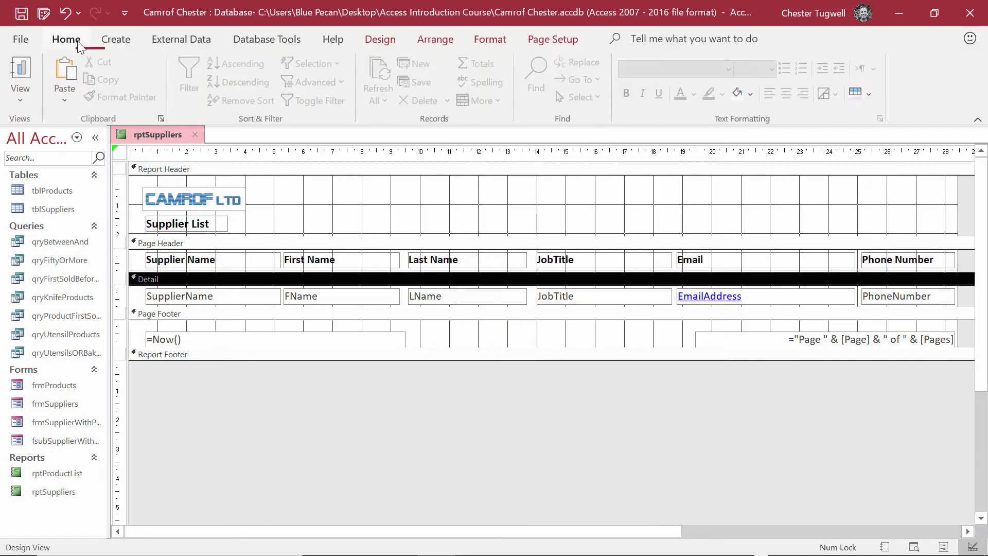
pyautogui.click(31, 63)
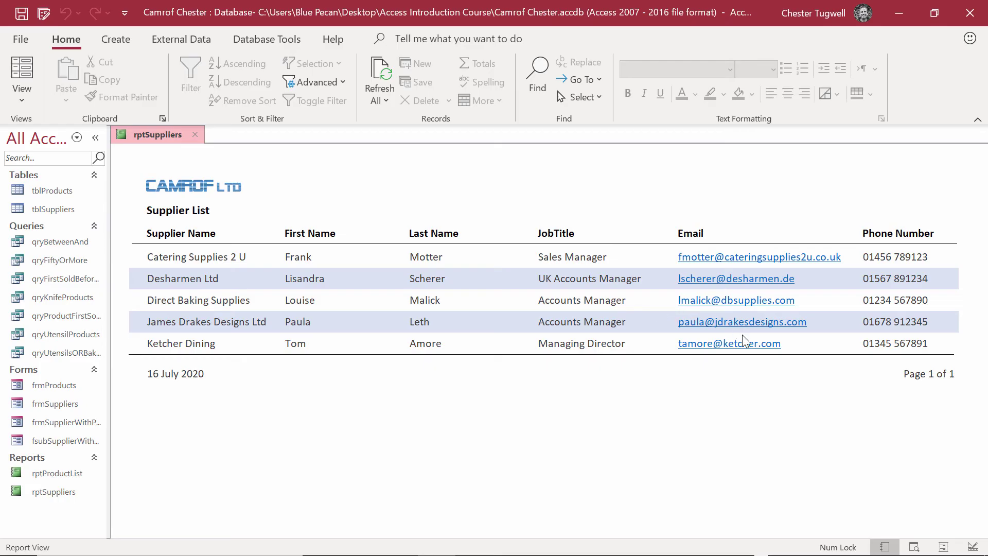
# - Narrow the Phone Number column, move the page-number box left, and shrink the report width
pyautogui.hotkey('ctrl', '.')
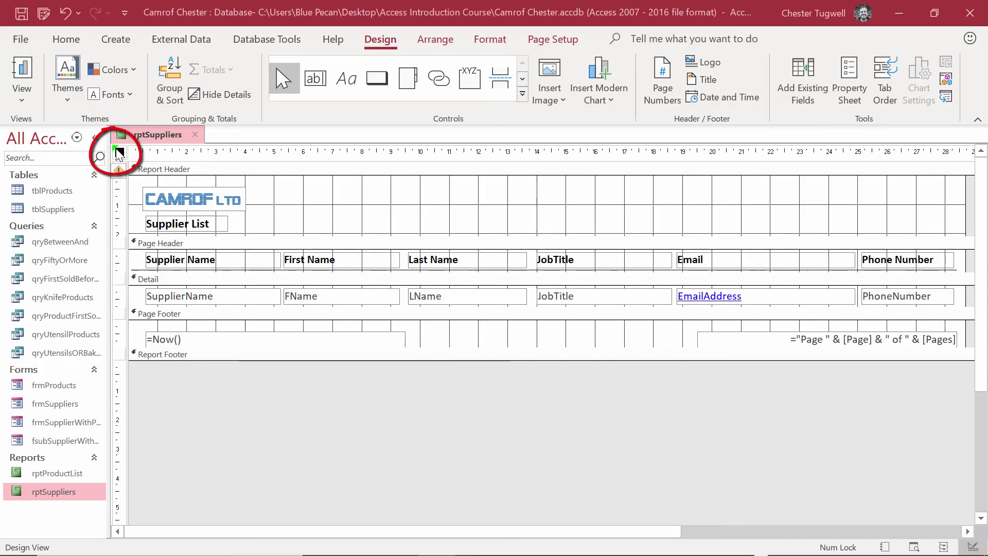
pyautogui.click(131, 172)
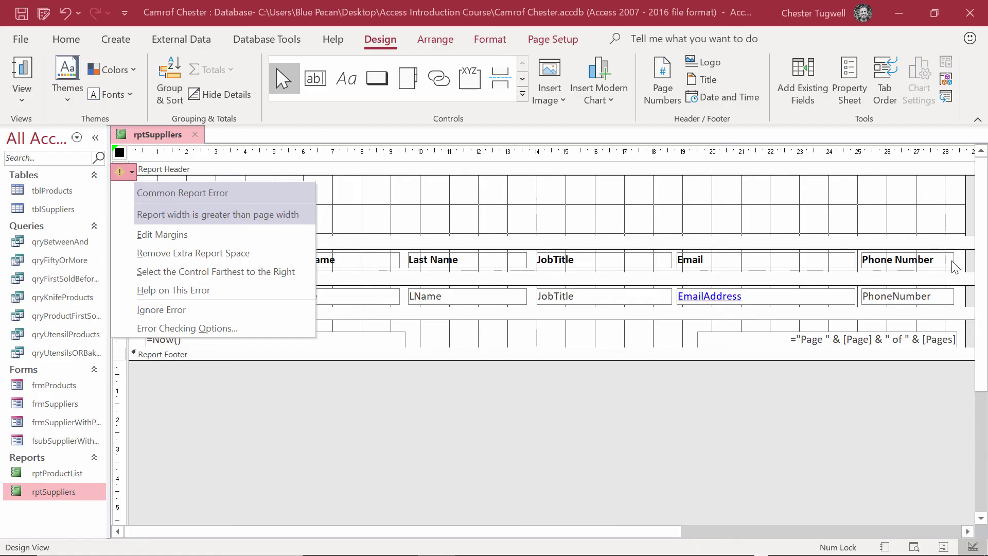
pyautogui.click(216, 271)
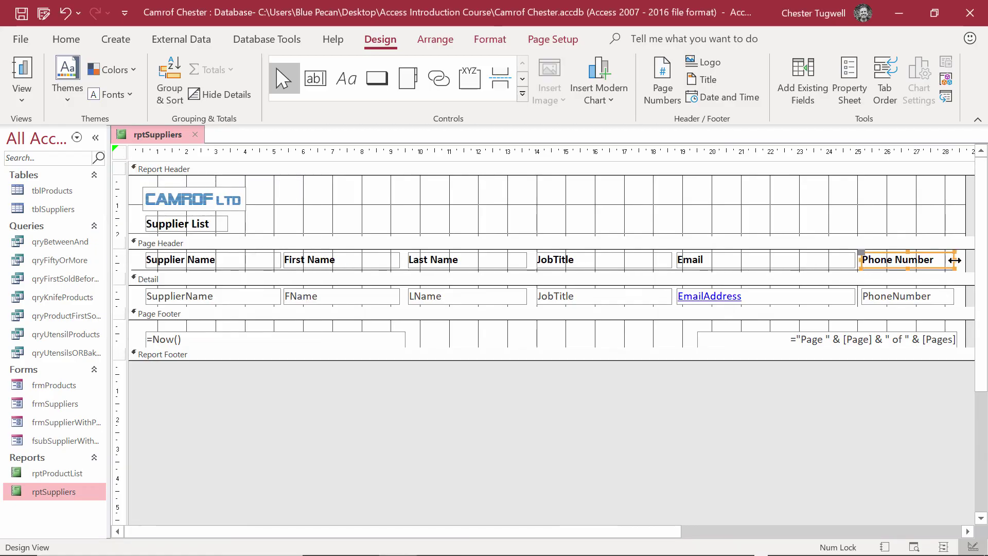
pyautogui.keyDown('shift'); pyautogui.click(949, 301); pyautogui.keyUp('shift')
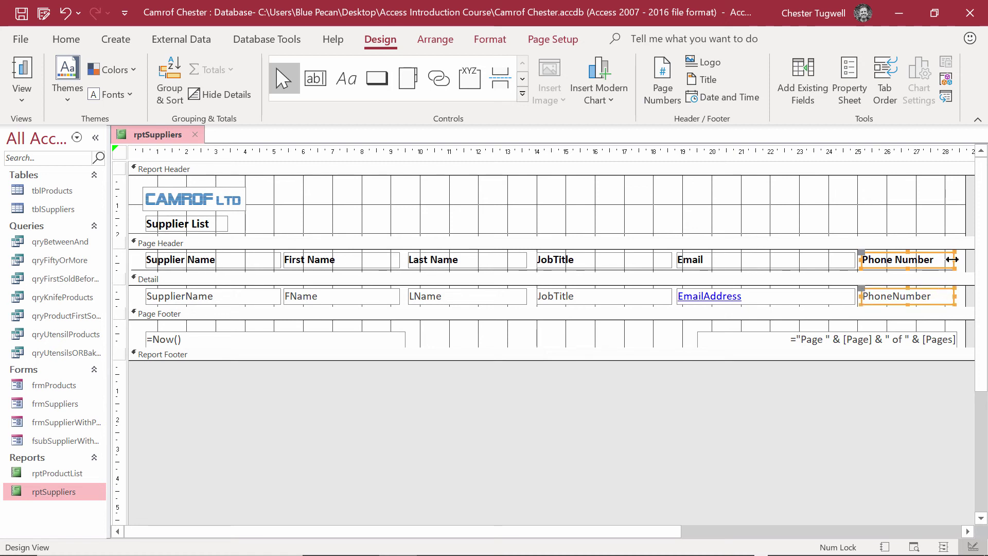
pyautogui.moveTo(952, 260); pyautogui.dragTo(948, 260)
pyautogui.click(951, 341)
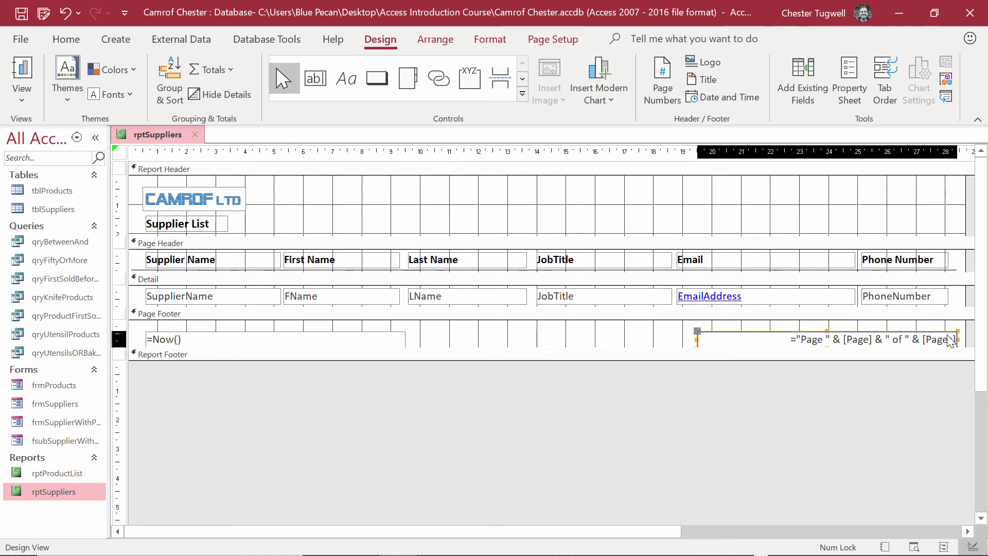
pyautogui.moveTo(945, 337); pyautogui.dragTo(938, 337)
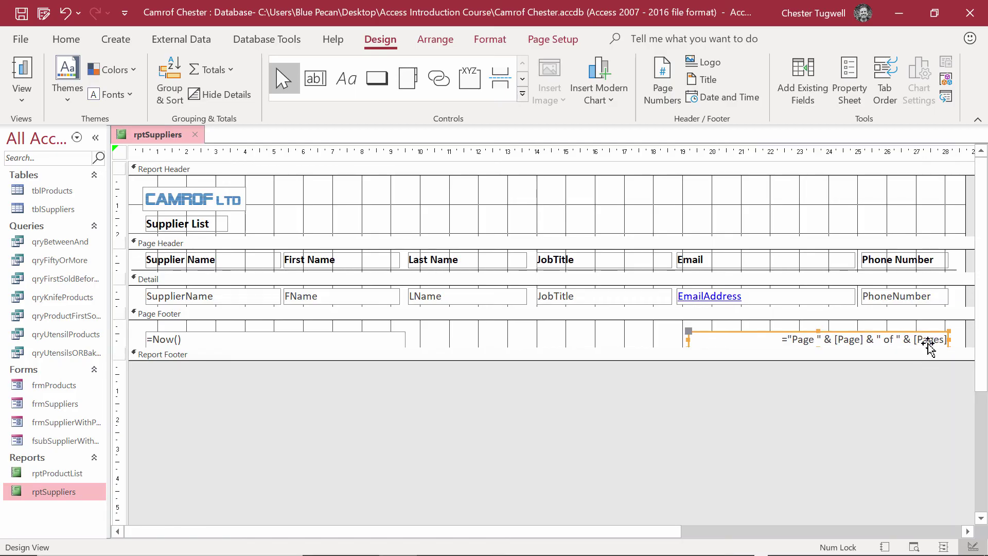
pyautogui.moveTo(965, 264); pyautogui.dragTo(956, 261)
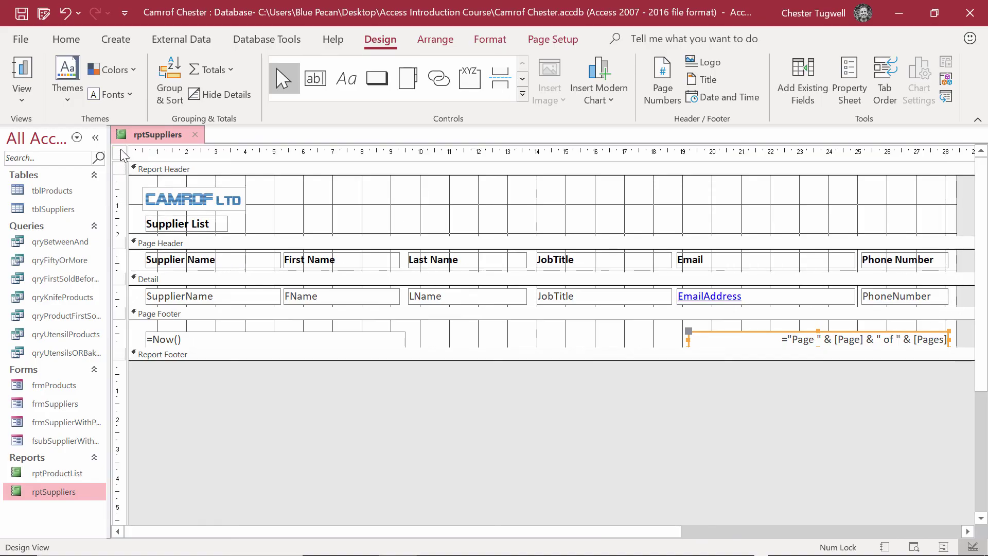
pyautogui.click(25, 103)
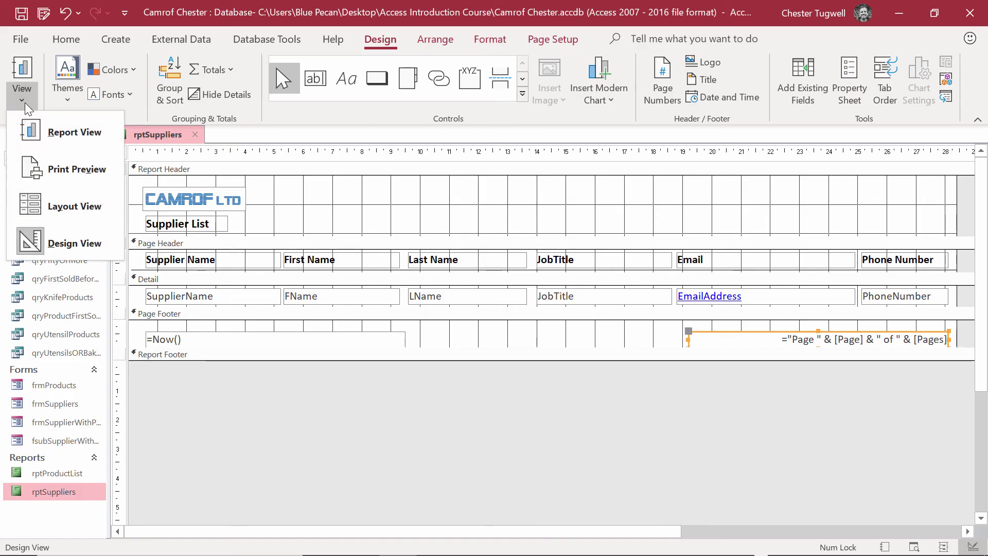
pyautogui.click(63, 161)
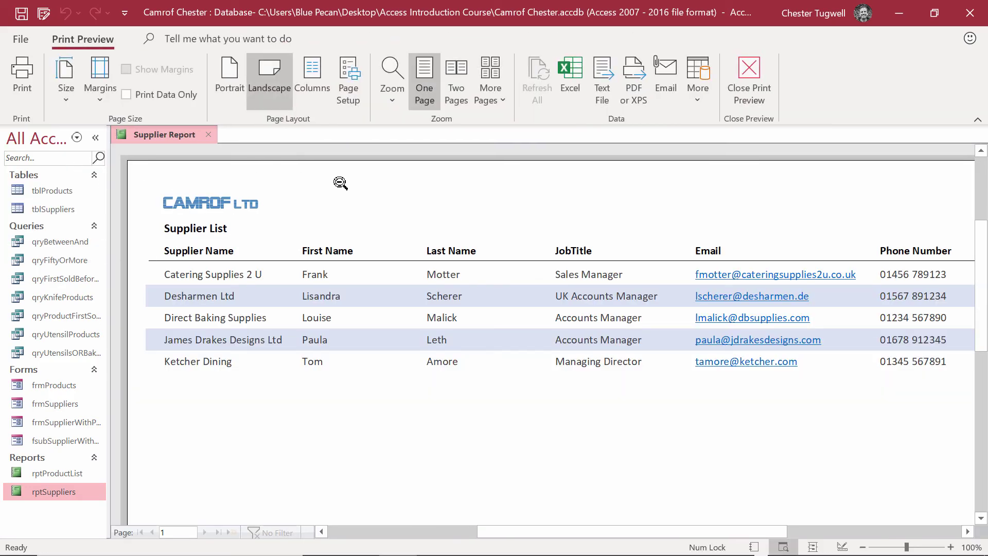
pyautogui.click(561, 221)
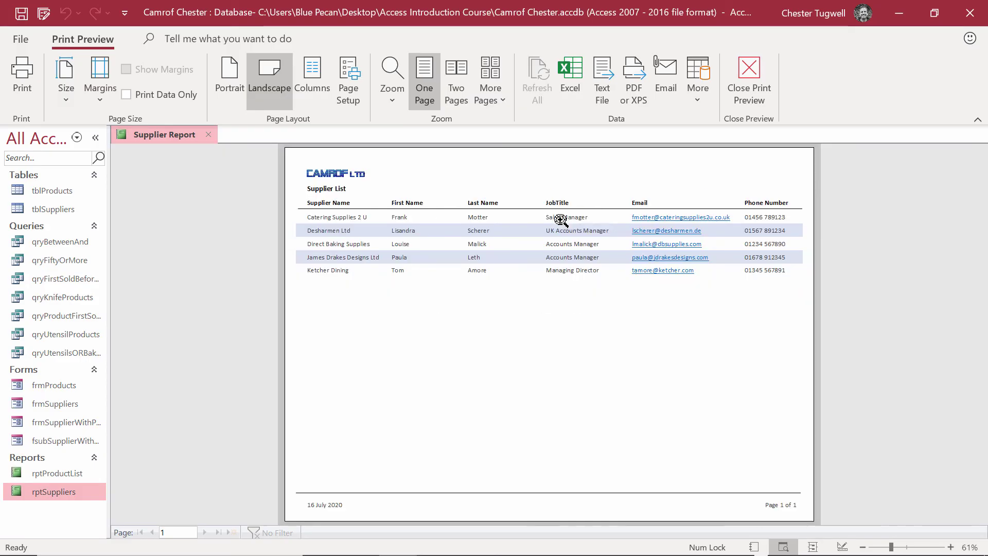
pyautogui.click(561, 220)
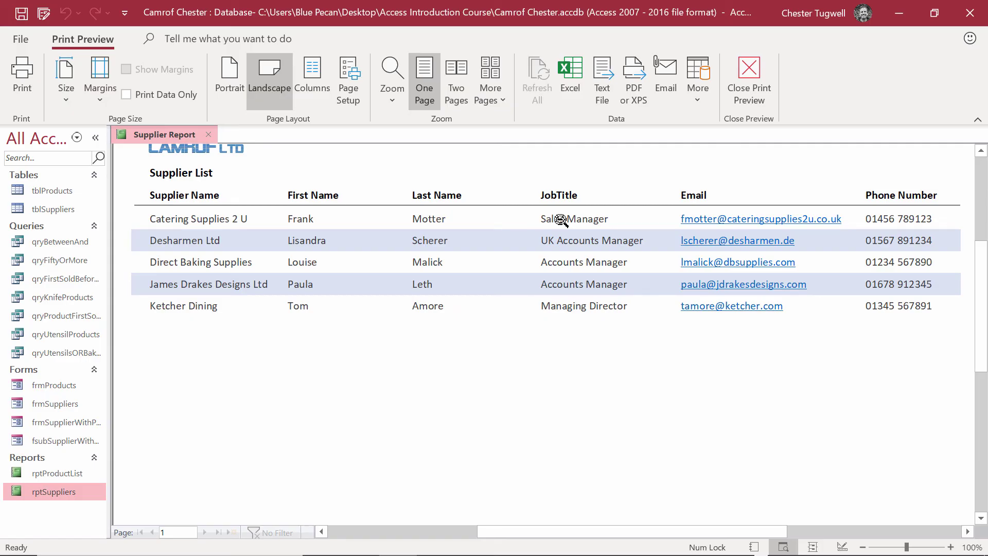
pyautogui.click(561, 220)
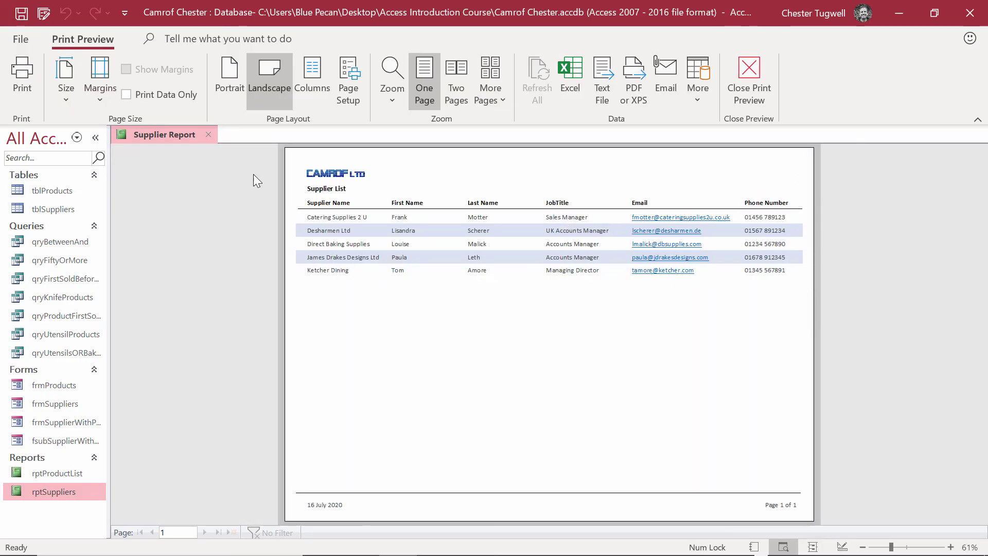
pyautogui.click(752, 99)
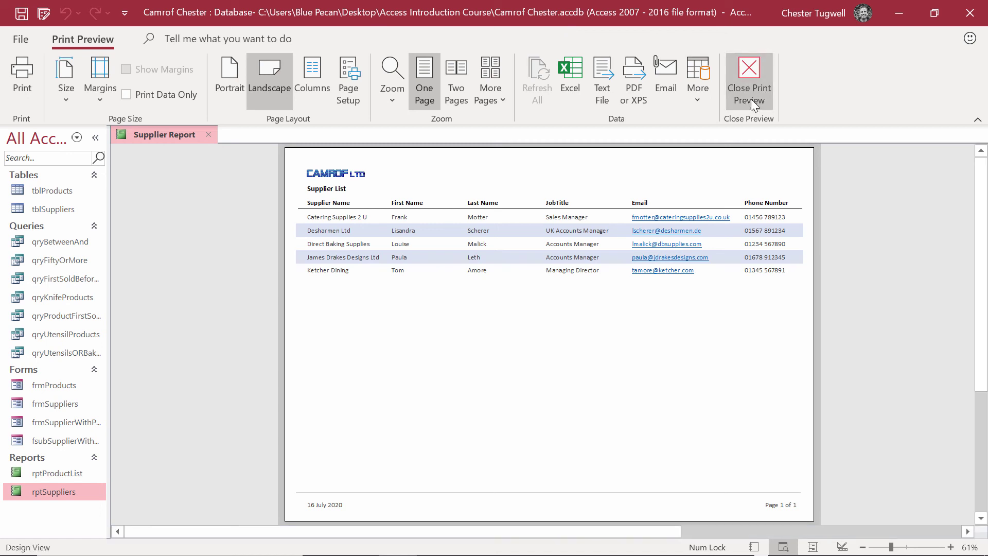
# - Set the report's Caption property to 'Supplier Report', then save and close rptSuppliers
pyautogui.click(29, 9)
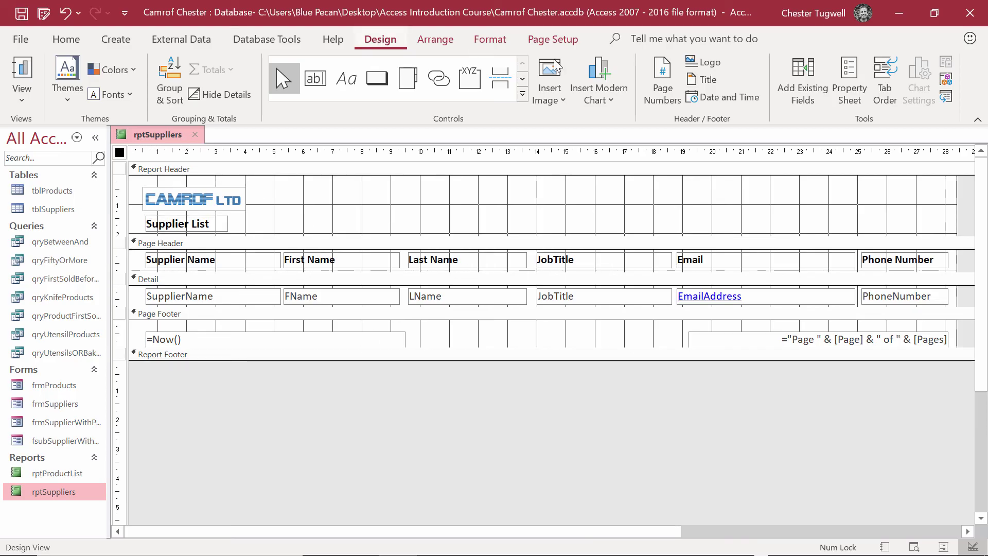
pyautogui.click(856, 106)
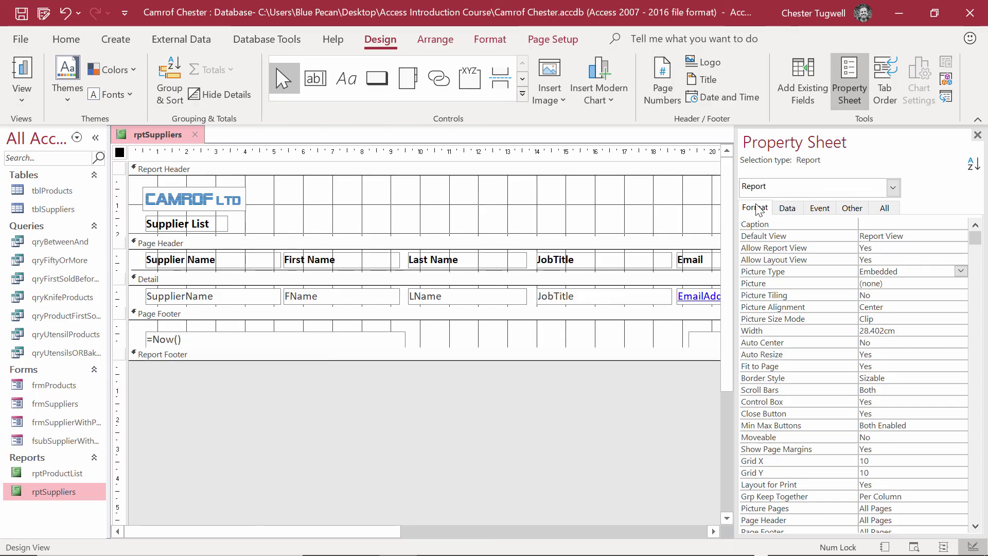
pyautogui.click(880, 223)
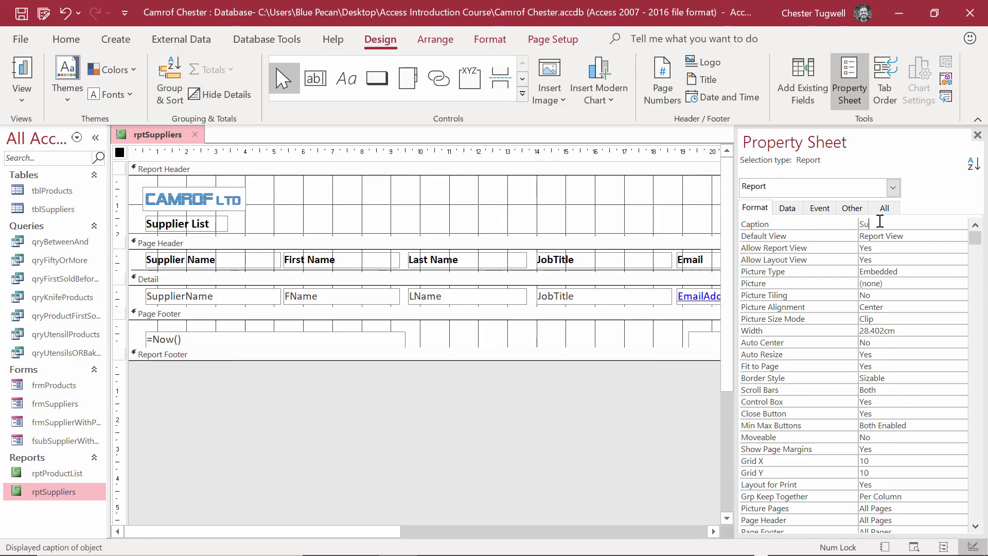
pyautogui.write('Supplier Report')
pyautogui.click(21, 21)
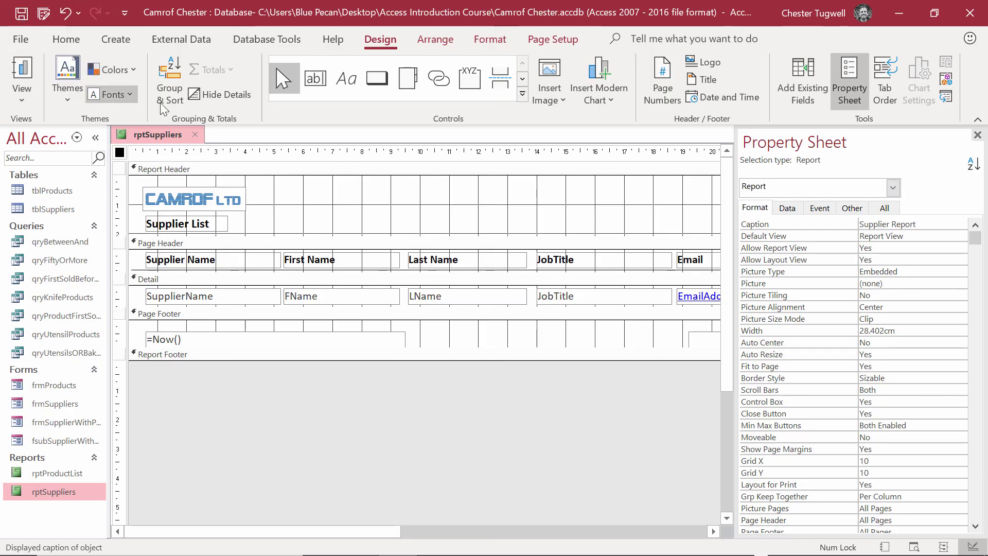
pyautogui.click(195, 134)
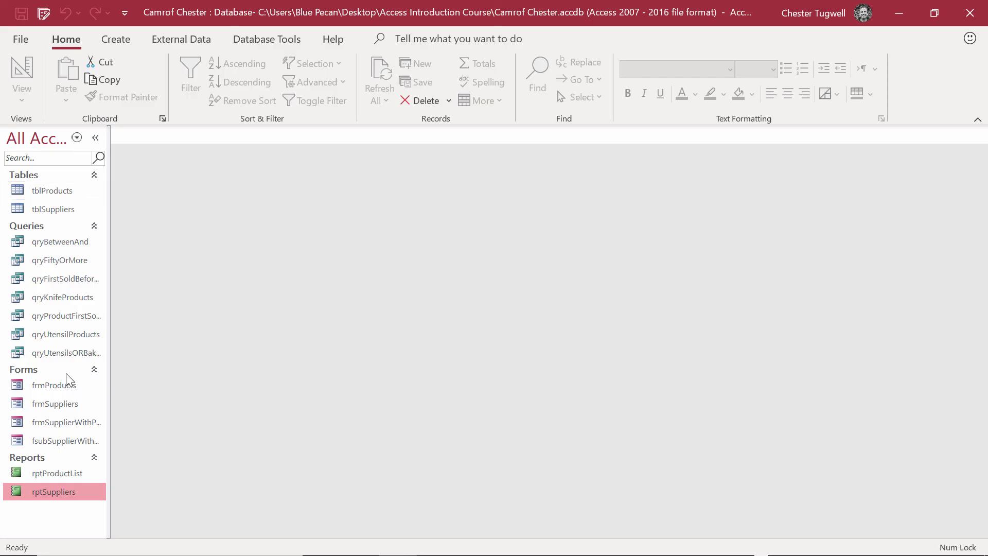
# - Reopen rptSuppliers in Report View and glance at the Create tab's report options
pyautogui.doubleClick(63, 492)
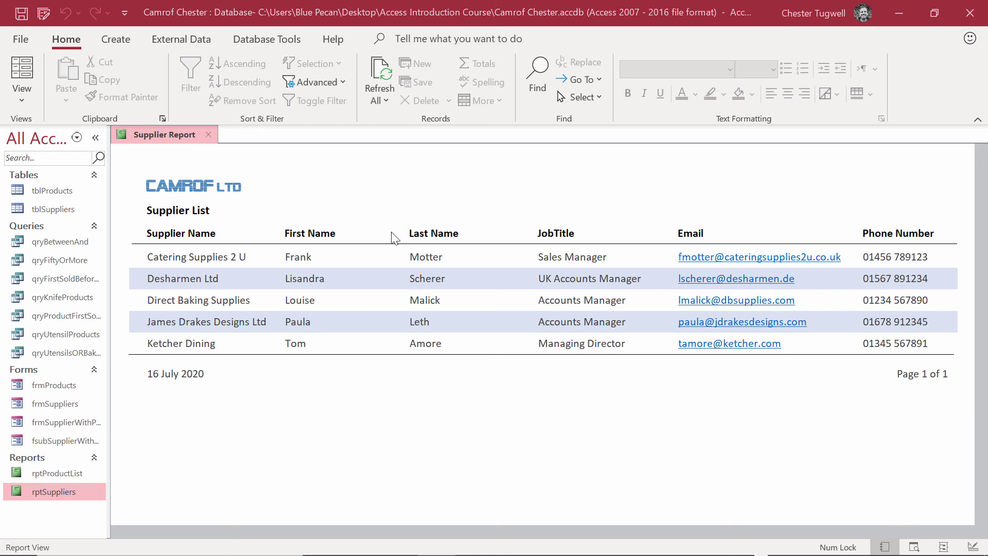
pyautogui.click(116, 40)
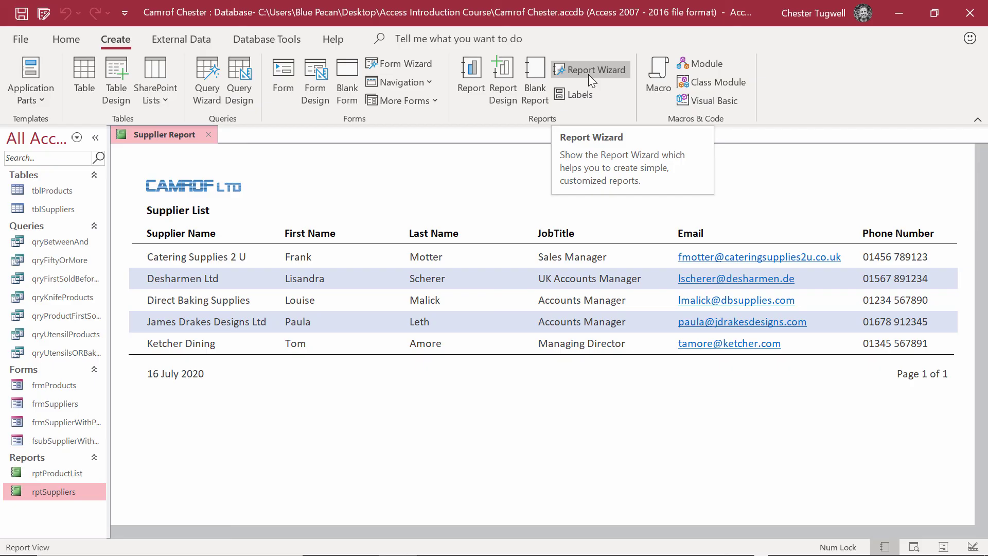
pyautogui.scroll(1, 588, 74)
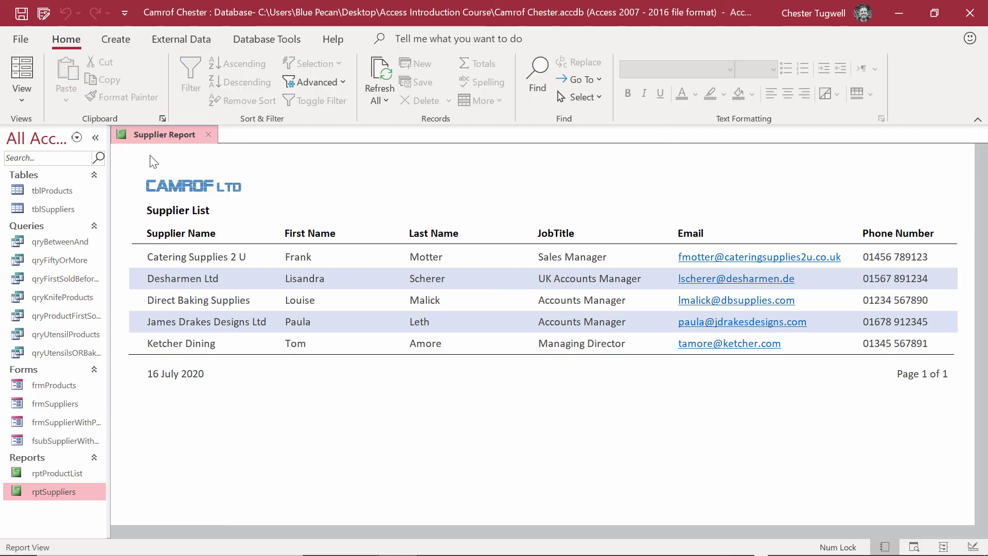